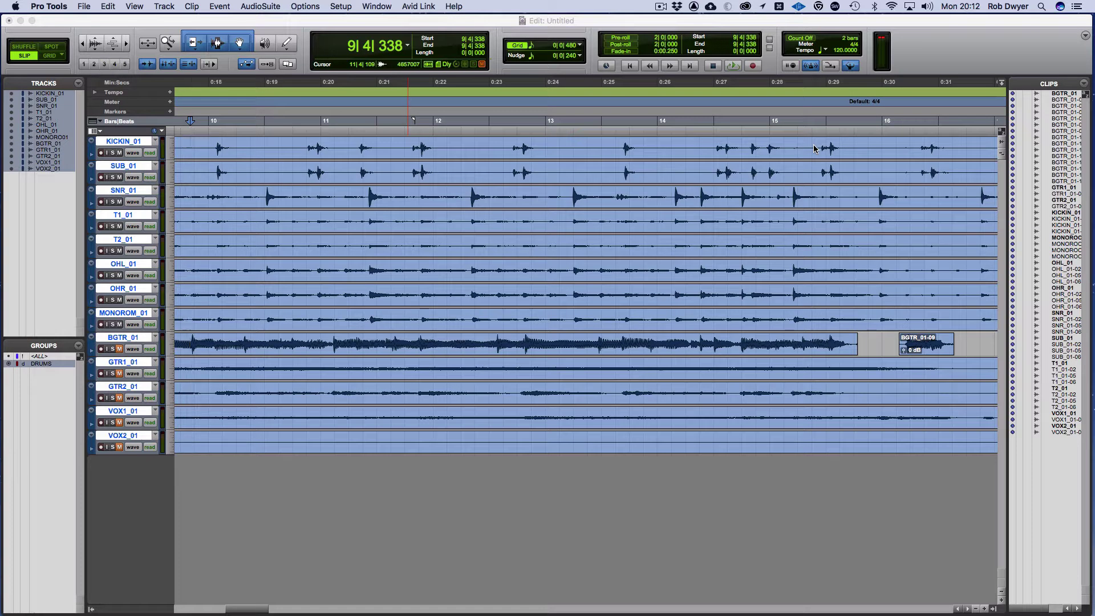
# Locate the snare transient at 10|3|079 and separate the grouped drum clips at that point
pyautogui.click(239, 135)
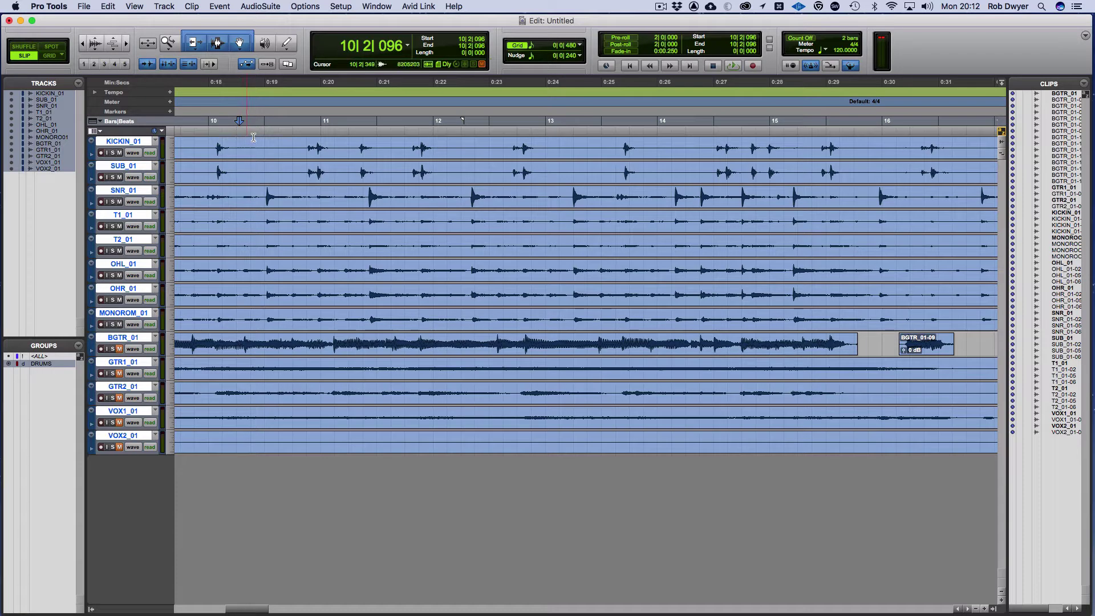
pyautogui.click(241, 134)
pyautogui.press('Tab')
pyautogui.press('Tab')
pyautogui.press('Tab')
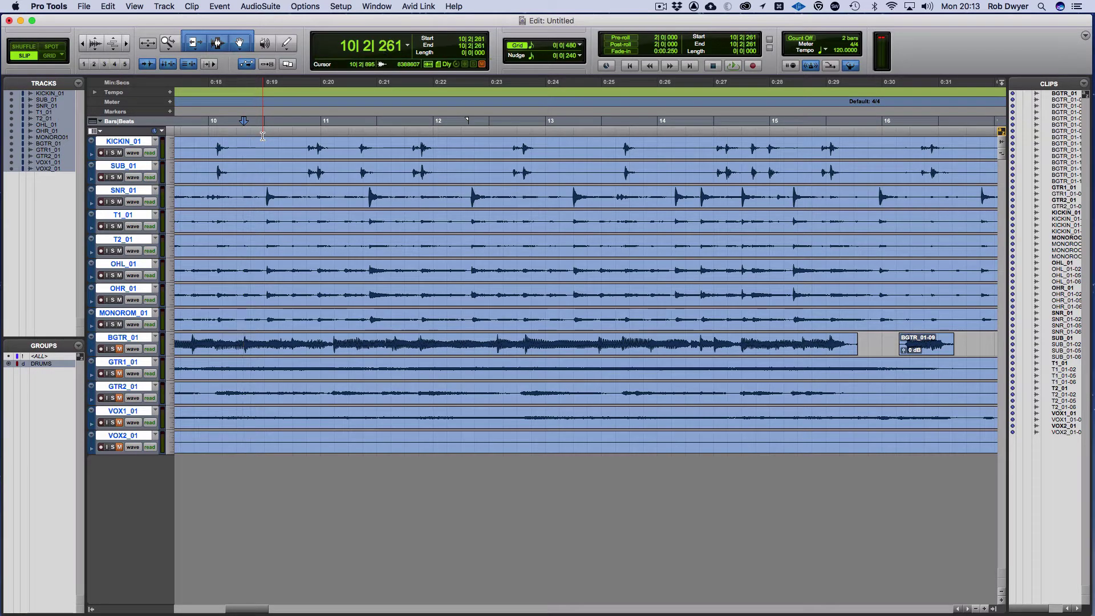
pyautogui.click(258, 192)
pyautogui.press('Tab')
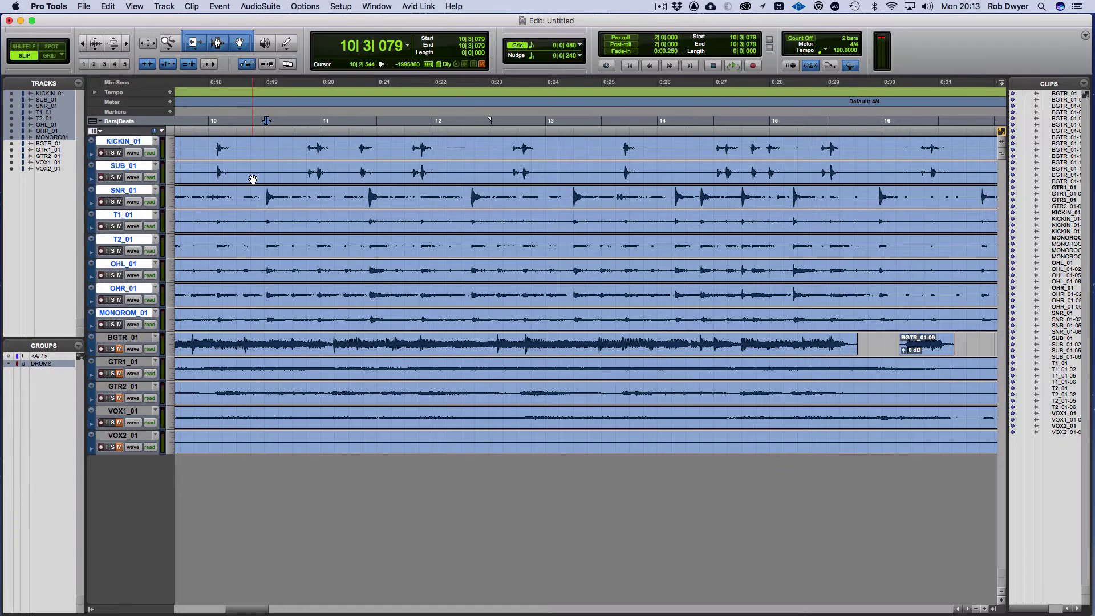
pyautogui.press('super+bracketright')
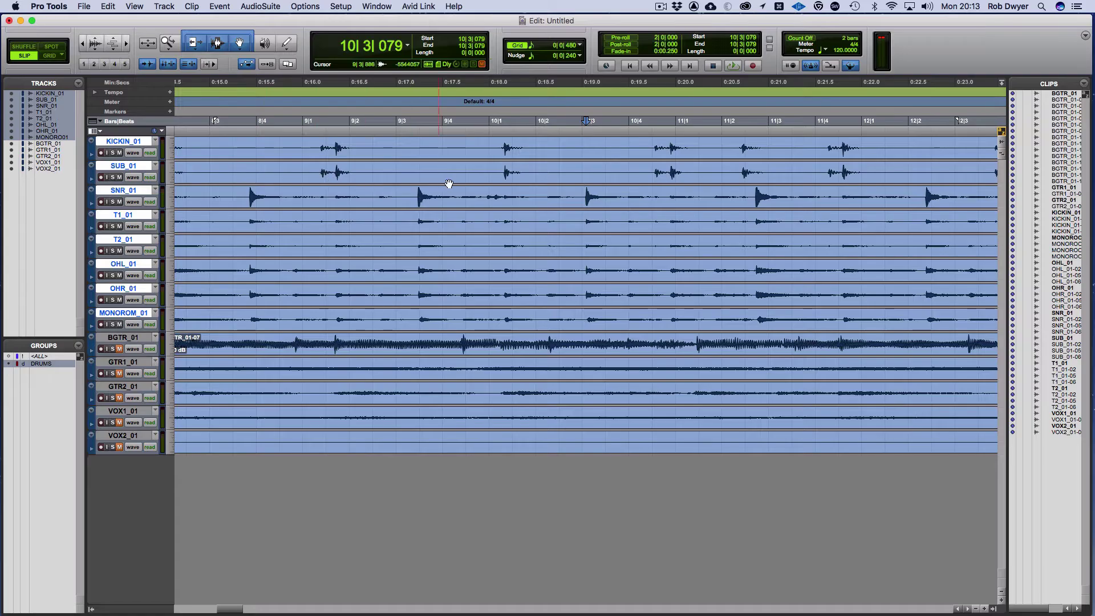
pyautogui.hscroll(5, 601, 193)
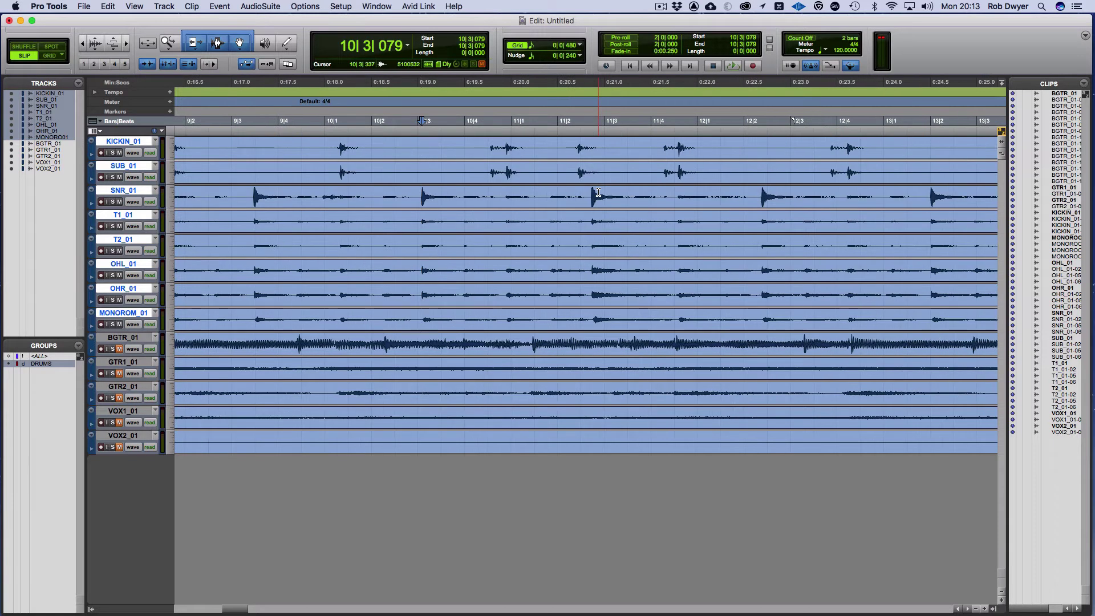
pyautogui.hscroll(2, 598, 193)
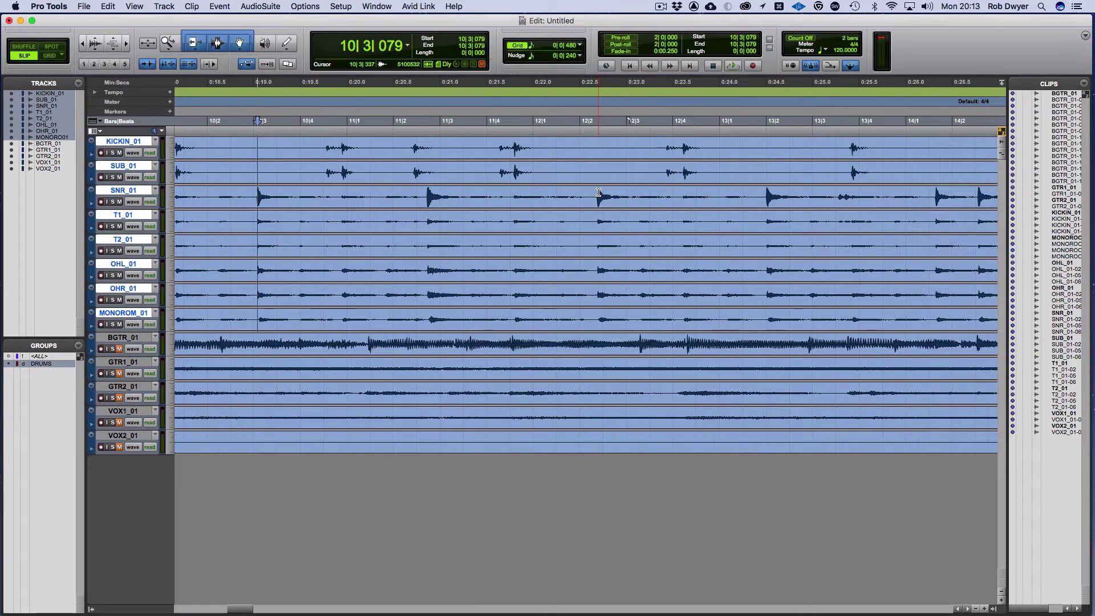
pyautogui.press('super+e')
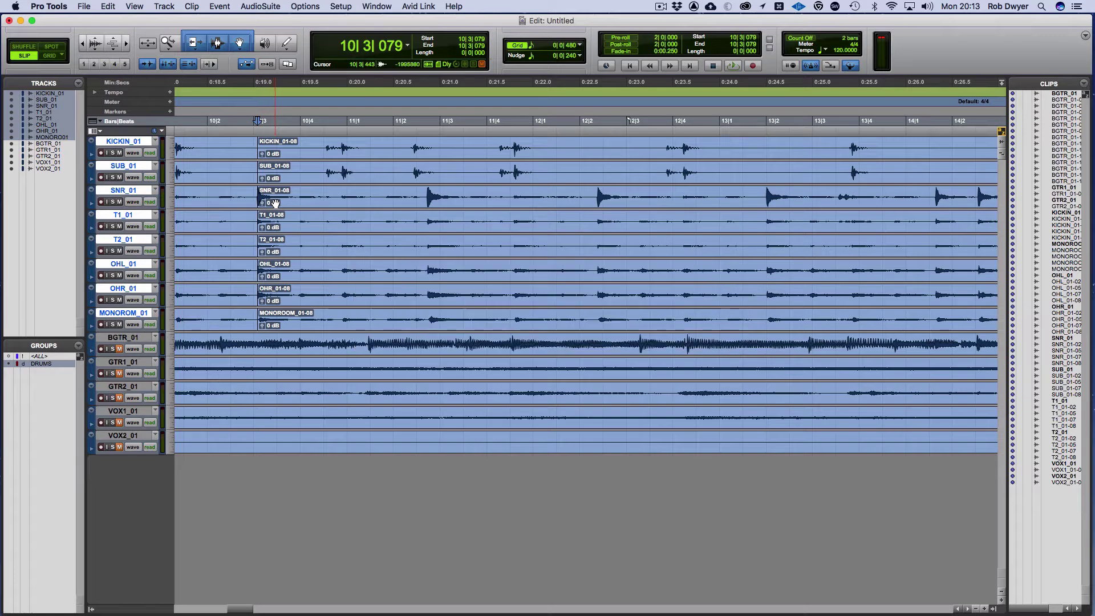
# Separate the drum clips at the next kick transient, 10|4|542, and copy the isolated snare segment starting at 10|3|079
pyautogui.click(315, 144)
pyautogui.press('Tab')
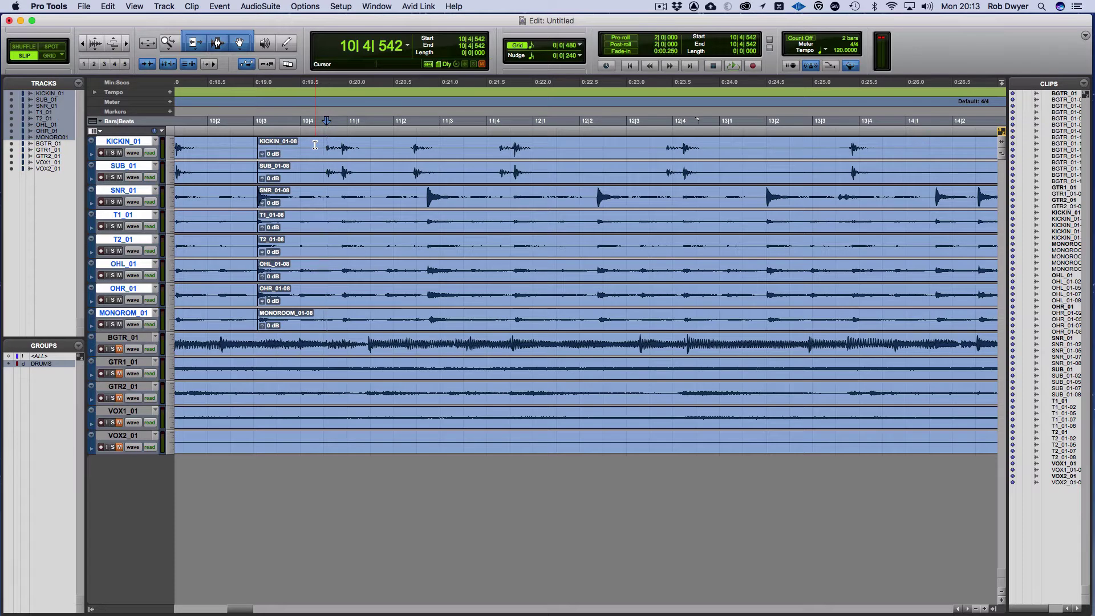
pyautogui.press('super+e')
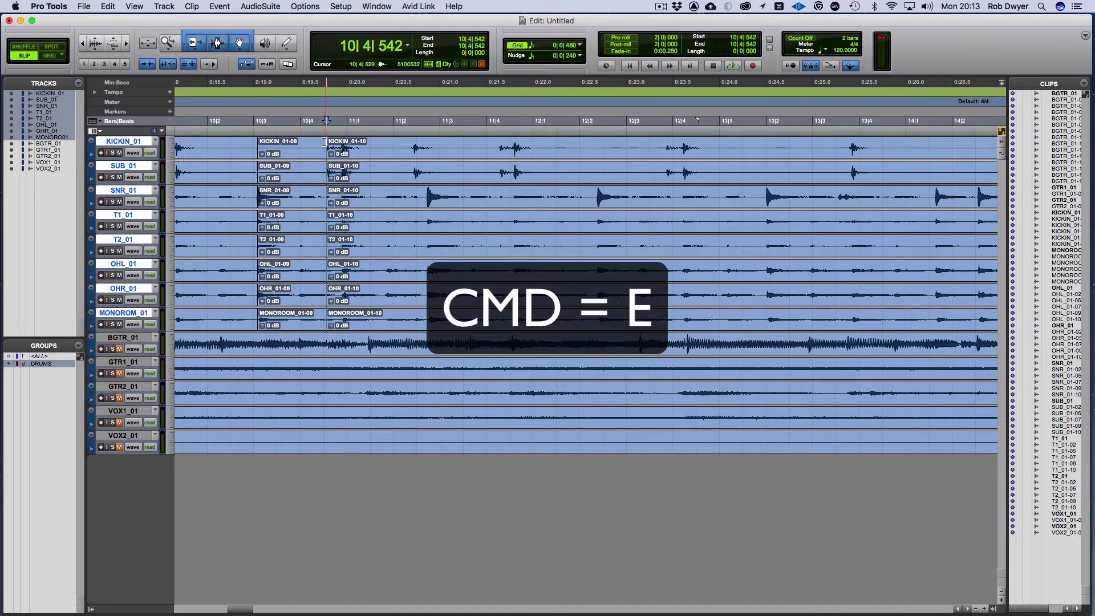
pyautogui.click(294, 153)
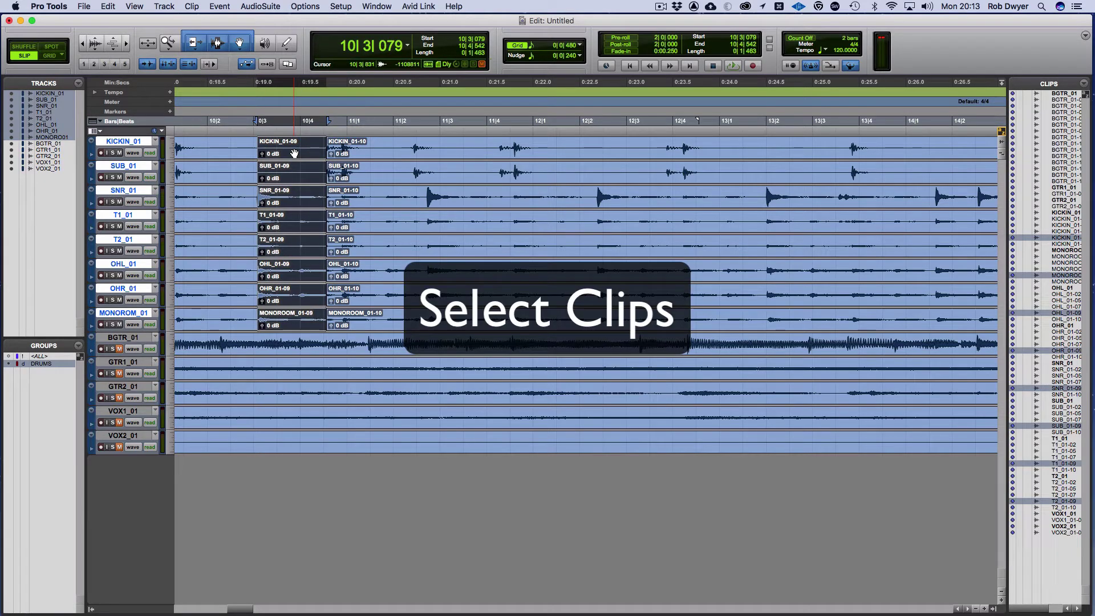
pyautogui.press('super+c')
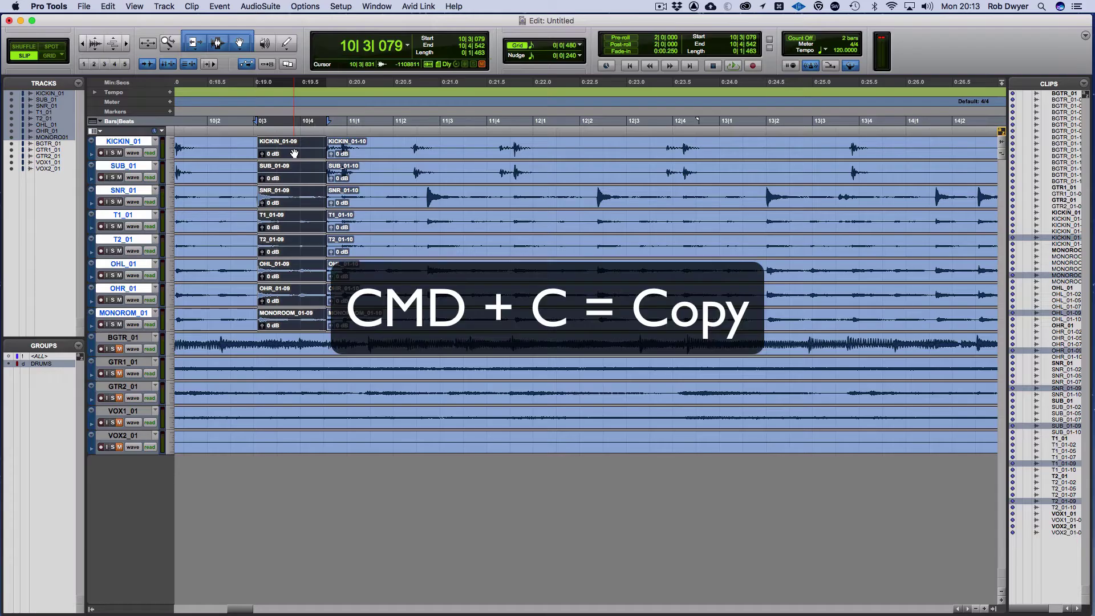
# Separate the drum clips at the snare transient at 13|2|017 and at the kick transient at 13|3|803
pyautogui.click(744, 145)
pyautogui.press('Tab')
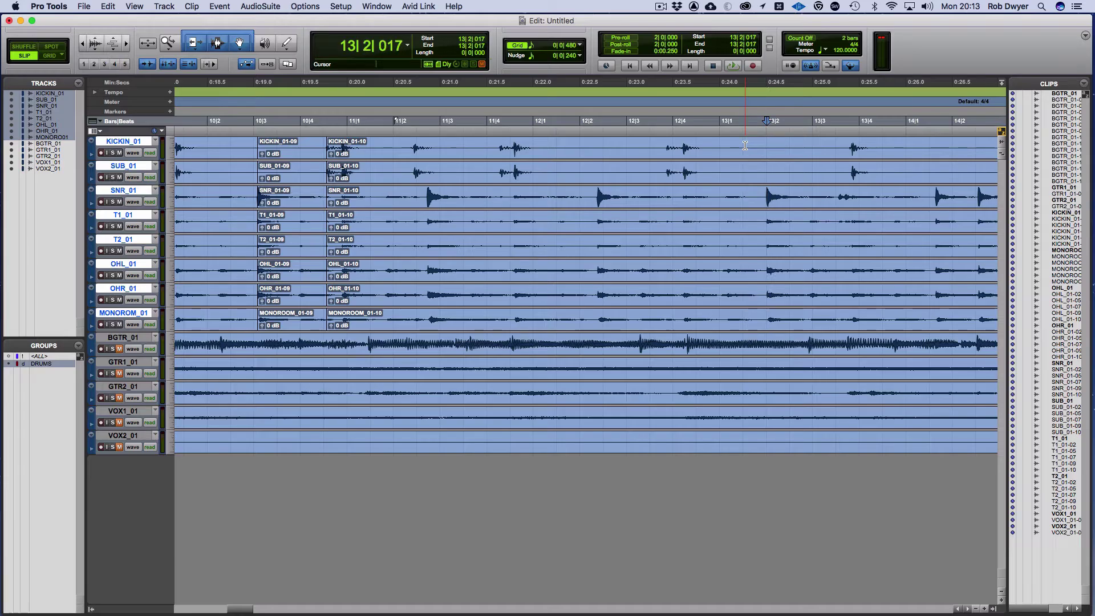
pyautogui.press('super+v')
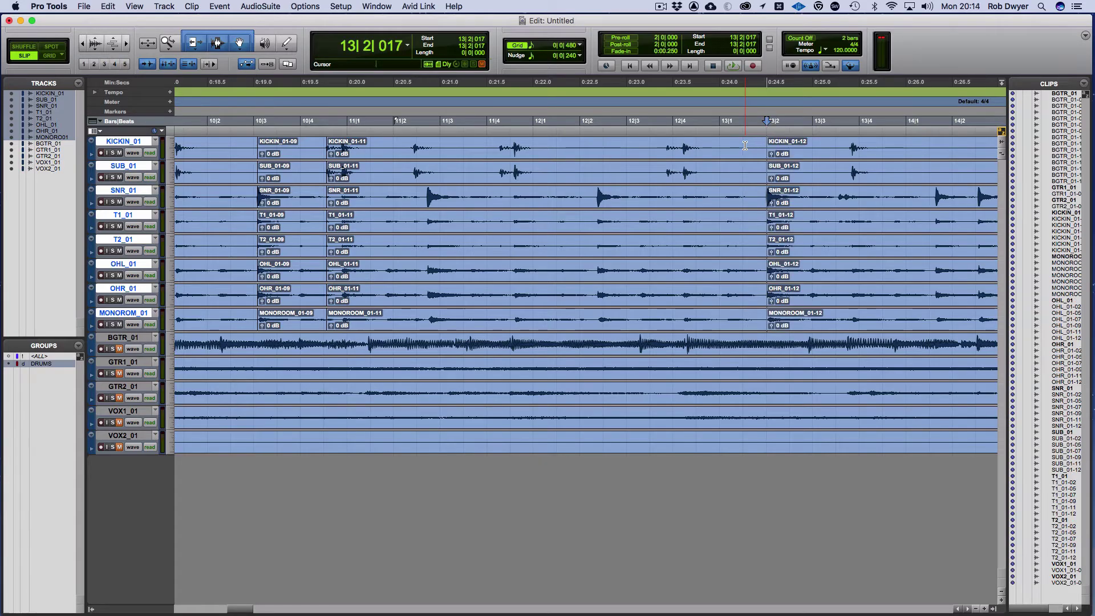
pyautogui.click(840, 143)
pyautogui.press('Tab')
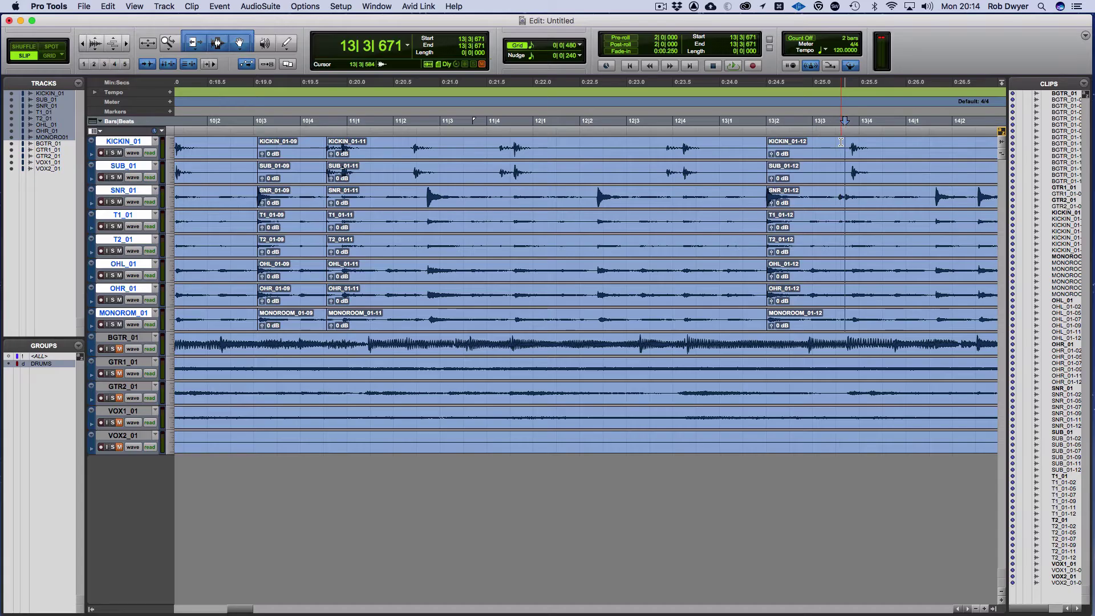
pyautogui.press('Tab')
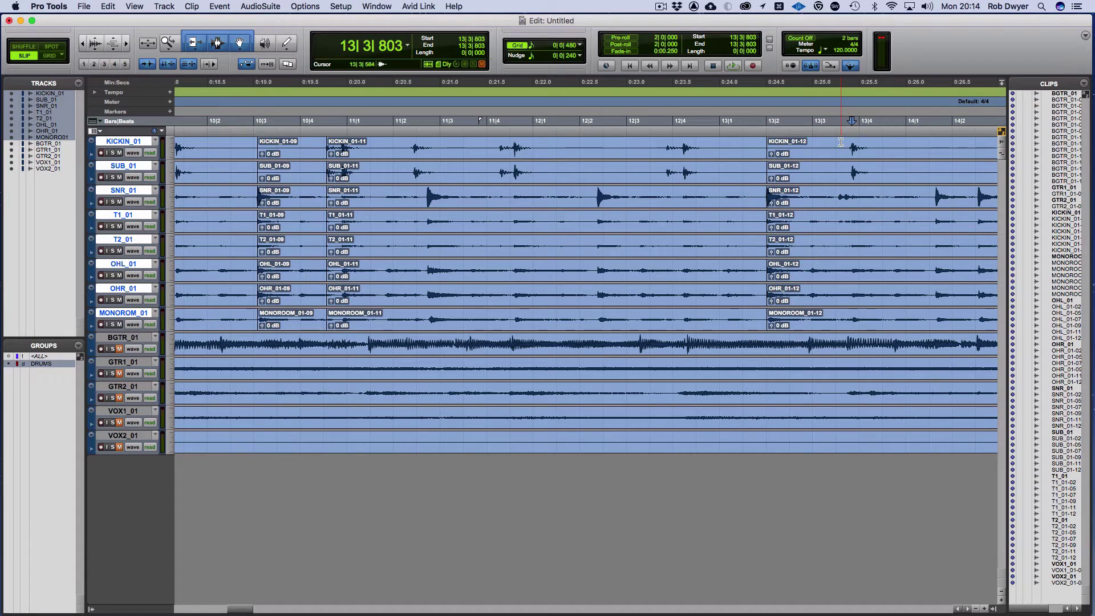
pyautogui.press('super+e')
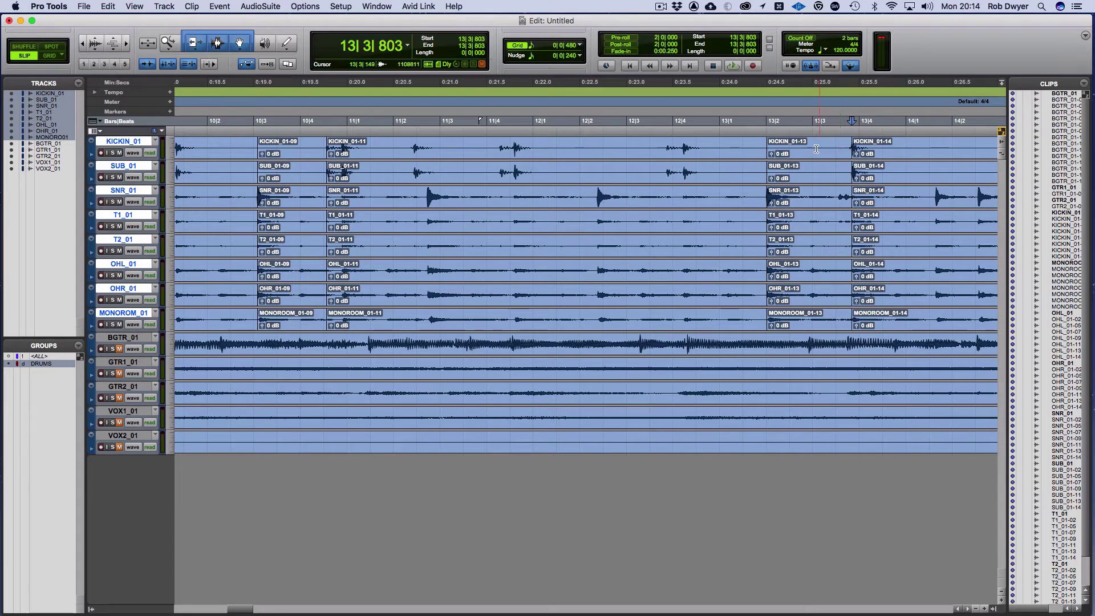
# Replace the drum segment between 13|2|017 and 13|3|803 by deleting it and pasting the copied snare clips at 13|2|017
pyautogui.click(805, 154)
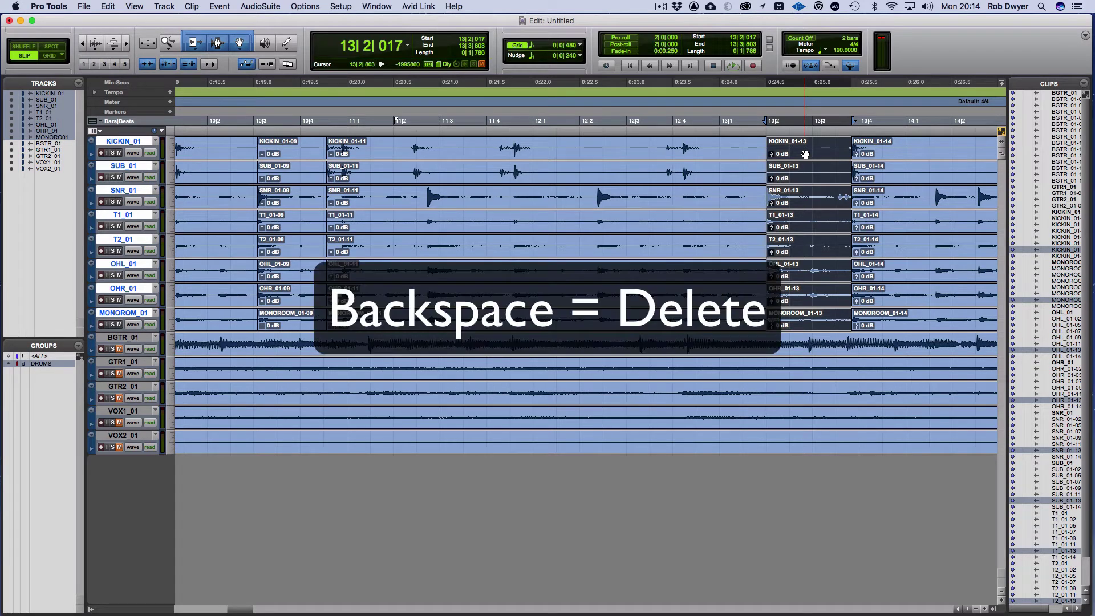
pyautogui.press('BackSpace')
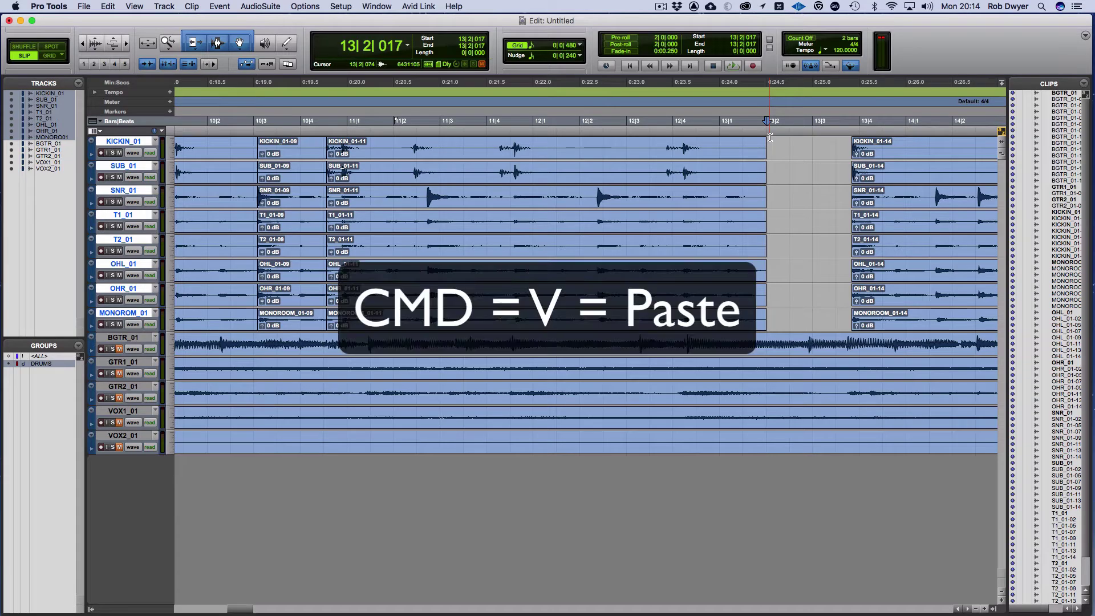
pyautogui.press('super+v')
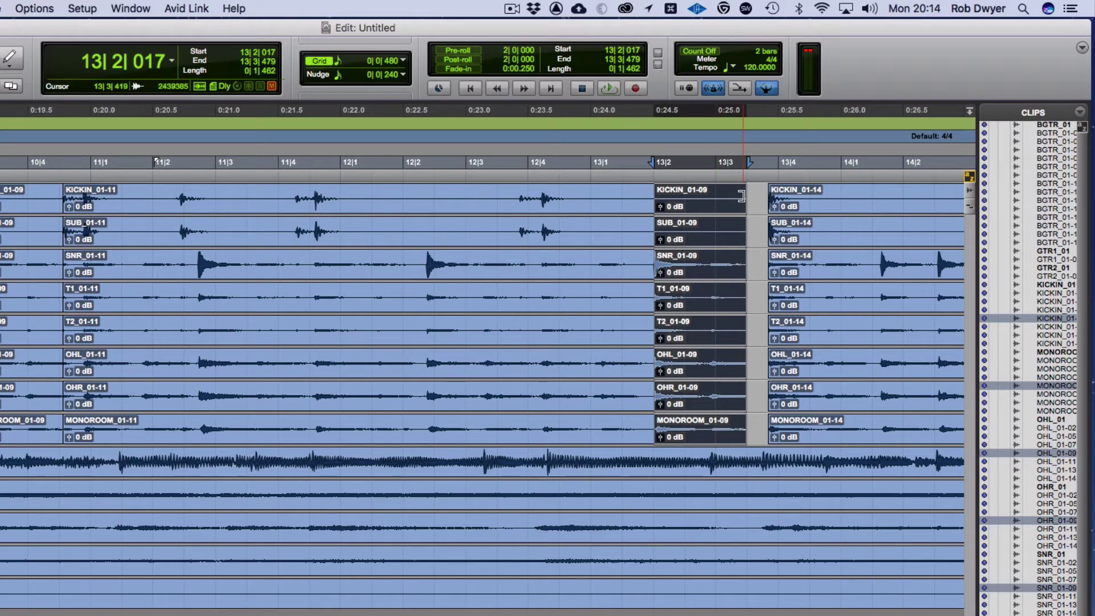
# Close the gap by extending the following drum clips back to 13|2|886, and extend the pasted clips' start back to 13|1|776
pyautogui.click(780, 204)
pyautogui.moveTo(804, 162); pyautogui.dragTo(697, 170)
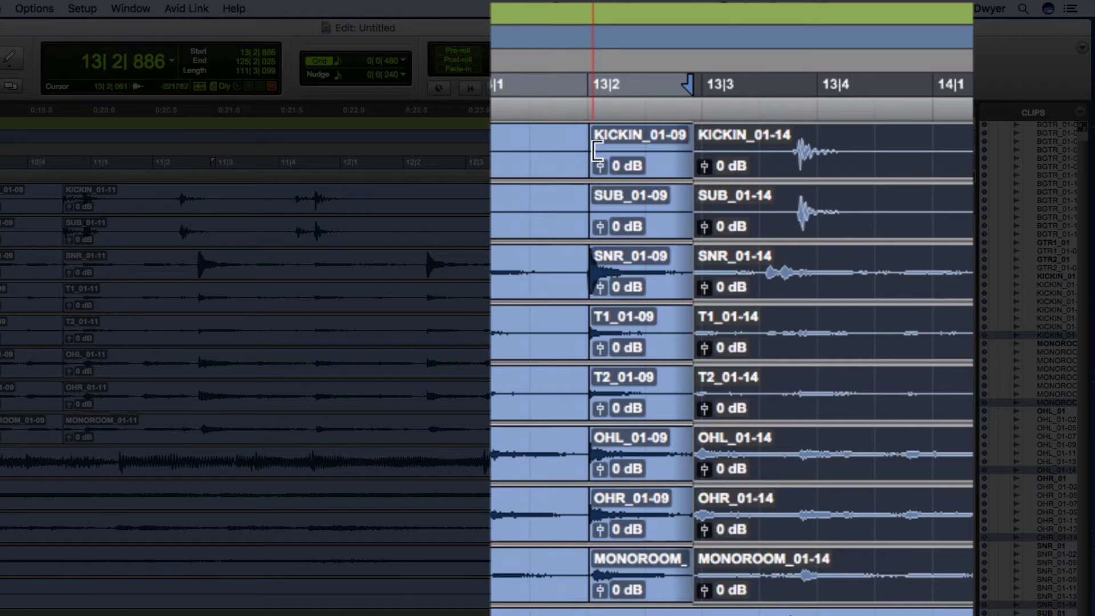
pyautogui.moveTo(597, 151); pyautogui.dragTo(567, 159)
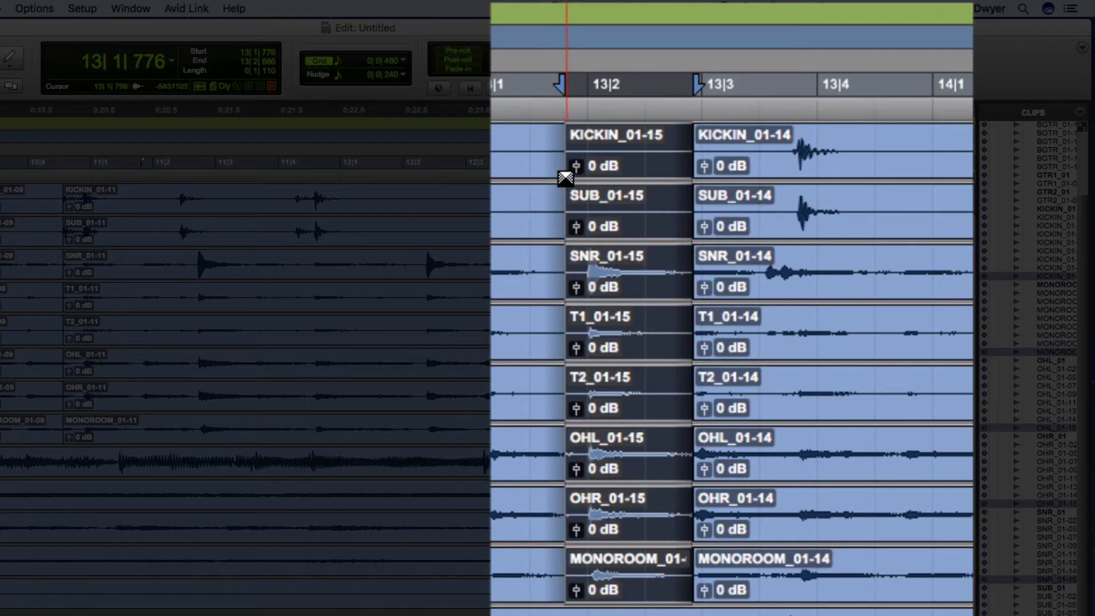
# Crossfade both edges of the pasted drum clips, about 13|1|741–811 and 13|2|839–933, and play back from 11|4|251
pyautogui.moveTo(565, 178); pyautogui.dragTo(572, 176)
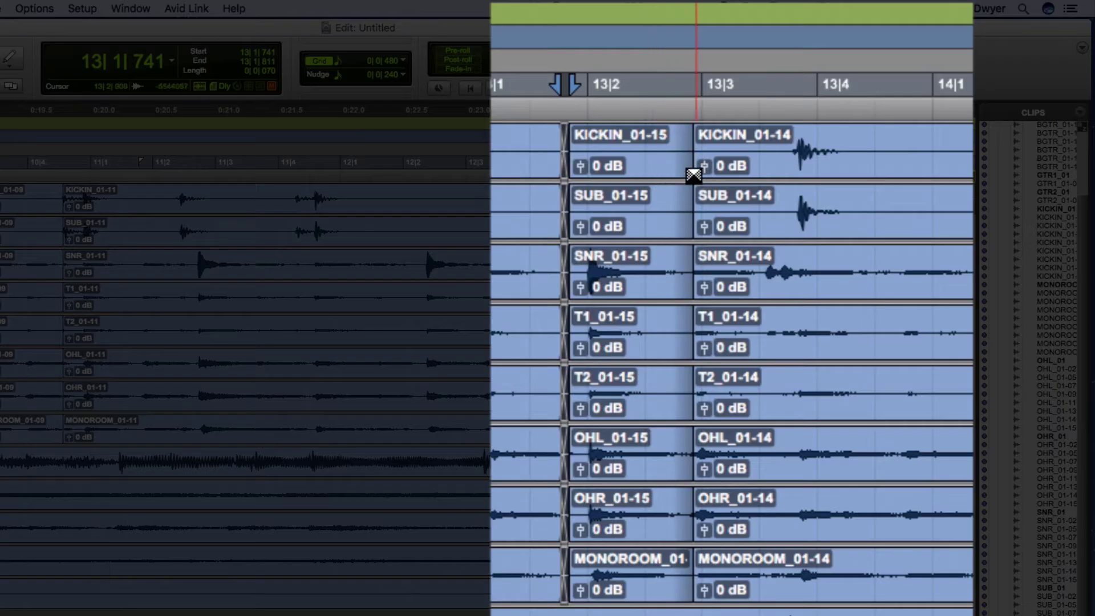
pyautogui.moveTo(694, 174); pyautogui.dragTo(699, 174)
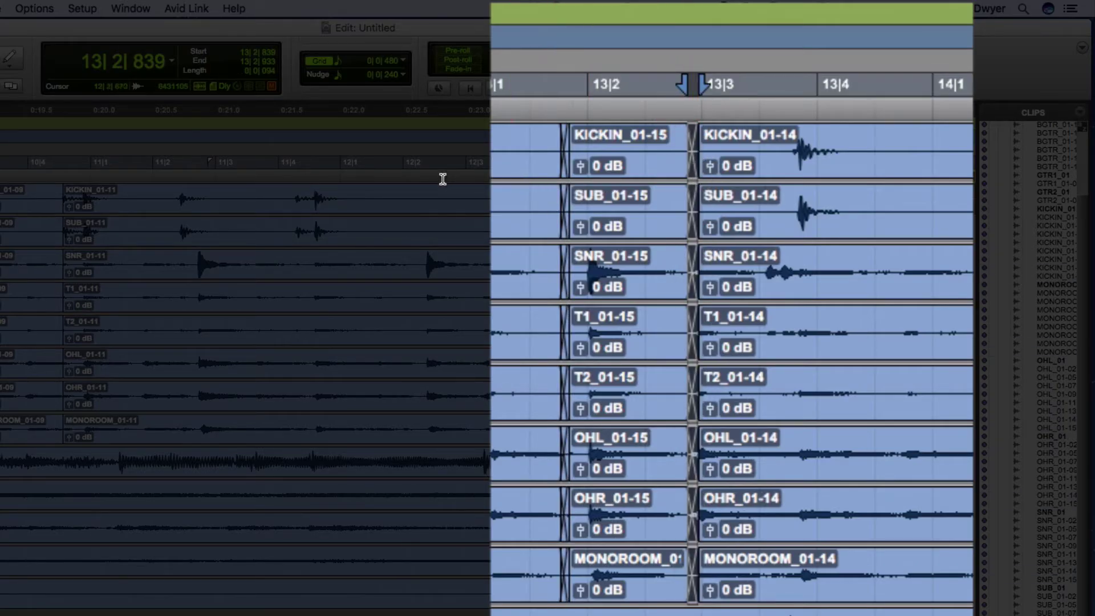
pyautogui.click(294, 174)
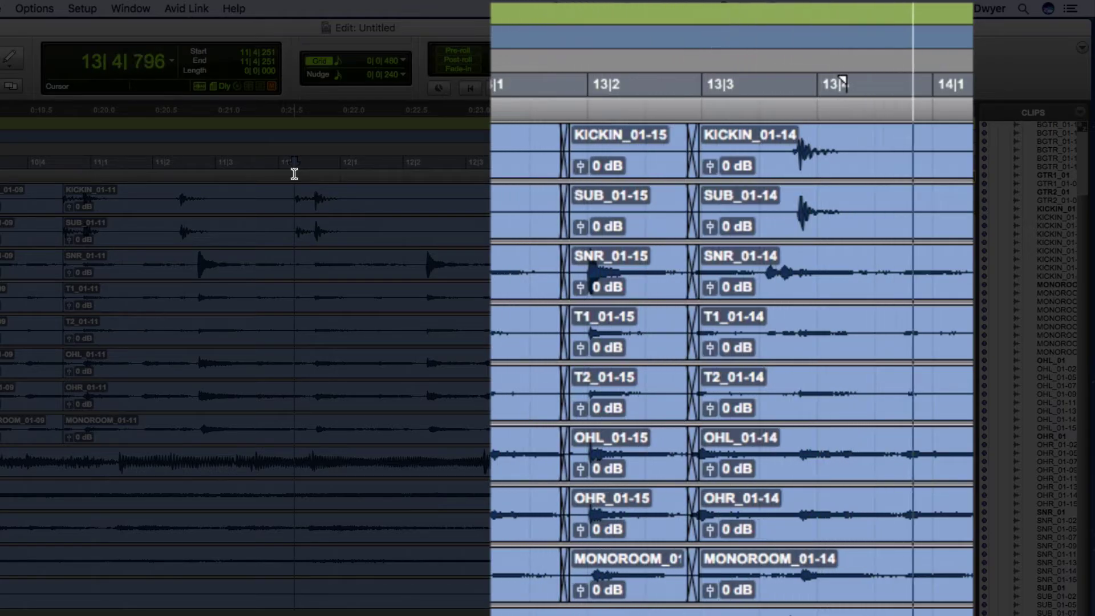
pyautogui.press('space')
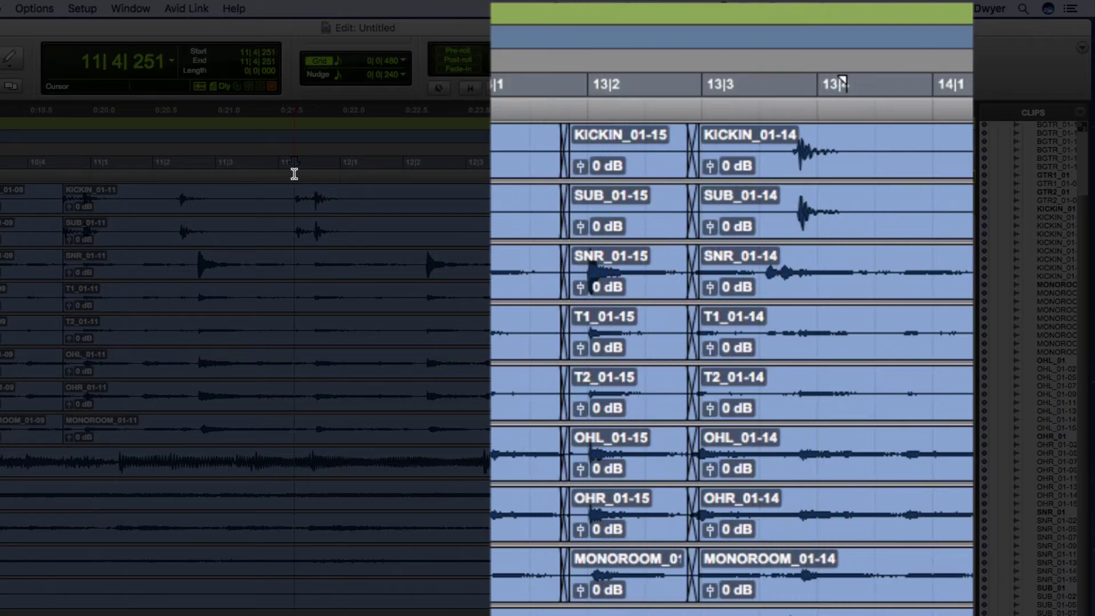
# Undo both crossfades and play the unfaded drum edit from 11|4|239
pyautogui.press('super+z')
pyautogui.press('super+z')
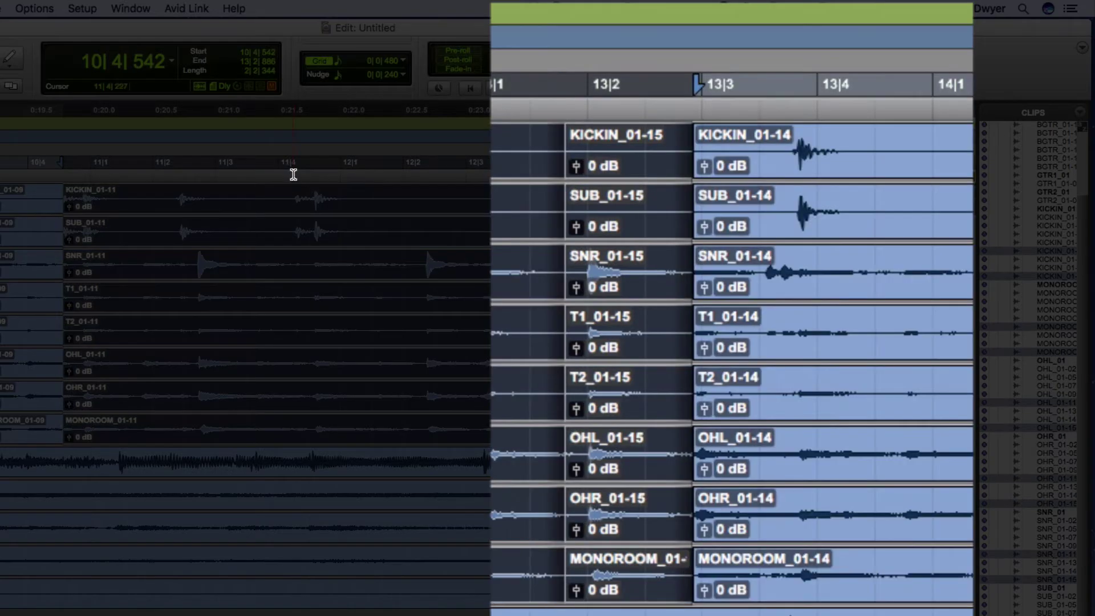
pyautogui.click(294, 175)
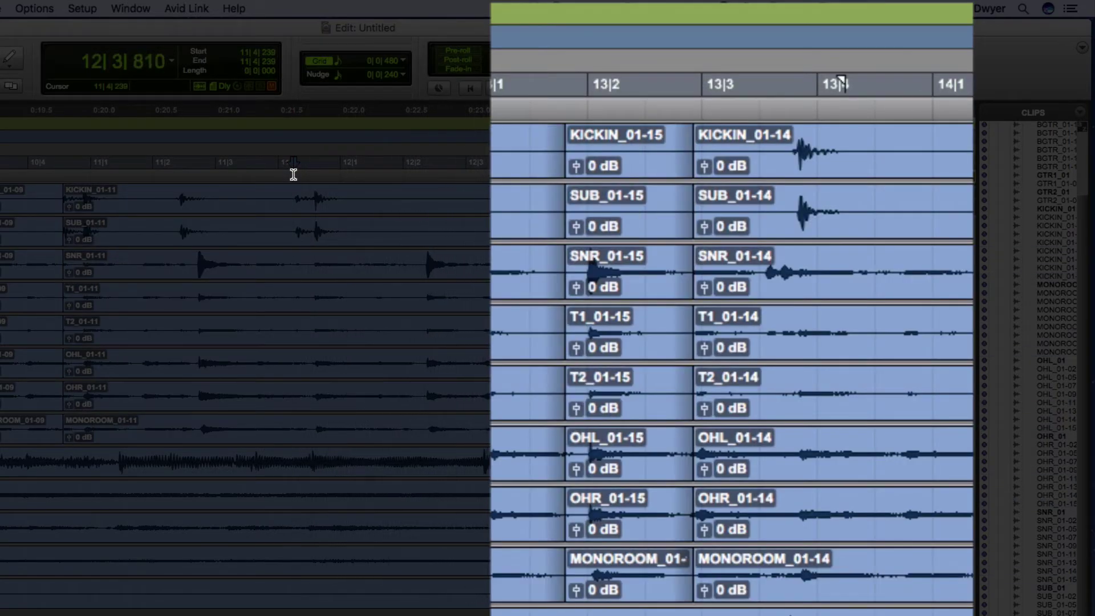
pyautogui.press('space')
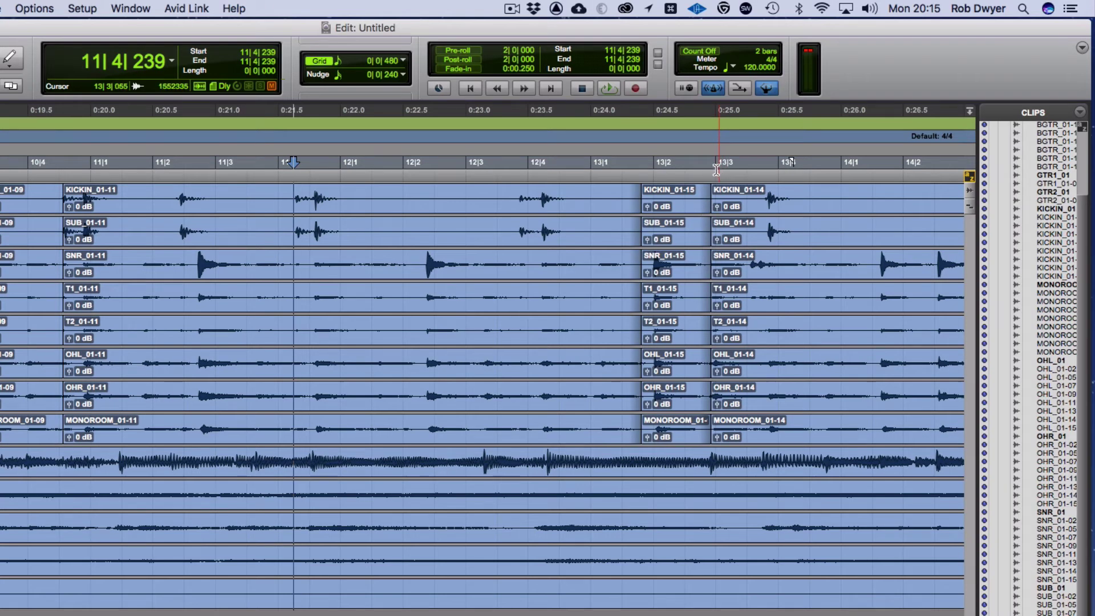
# Create a short crossfade on all drum tracks from 13|2|880 to 13|2|891, where the pasted clips meet the following ones
pyautogui.click(712, 171)
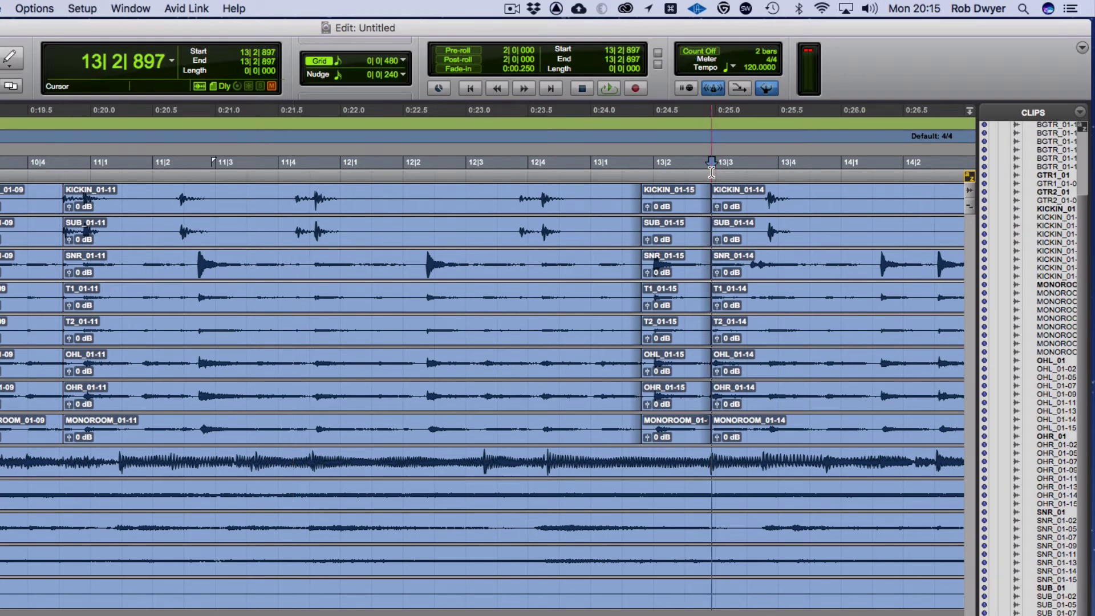
pyautogui.press('super+bracketright')
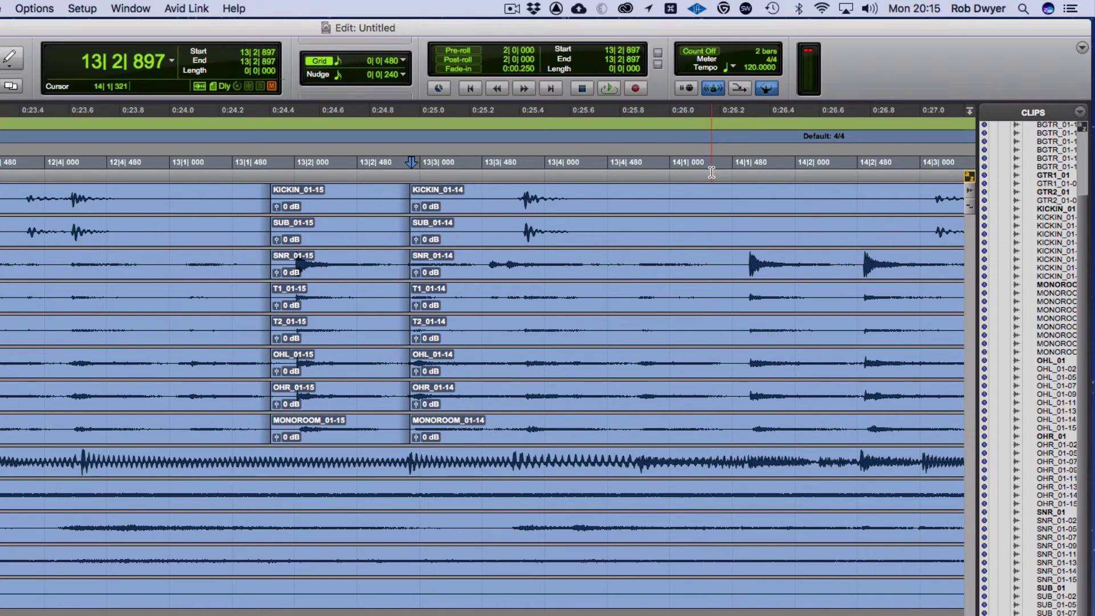
pyautogui.press('super+bracketright')
pyautogui.press('super+bracketright')
pyautogui.press('super+bracketright')
pyautogui.press('super+bracketright')
pyautogui.press('super+bracketright')
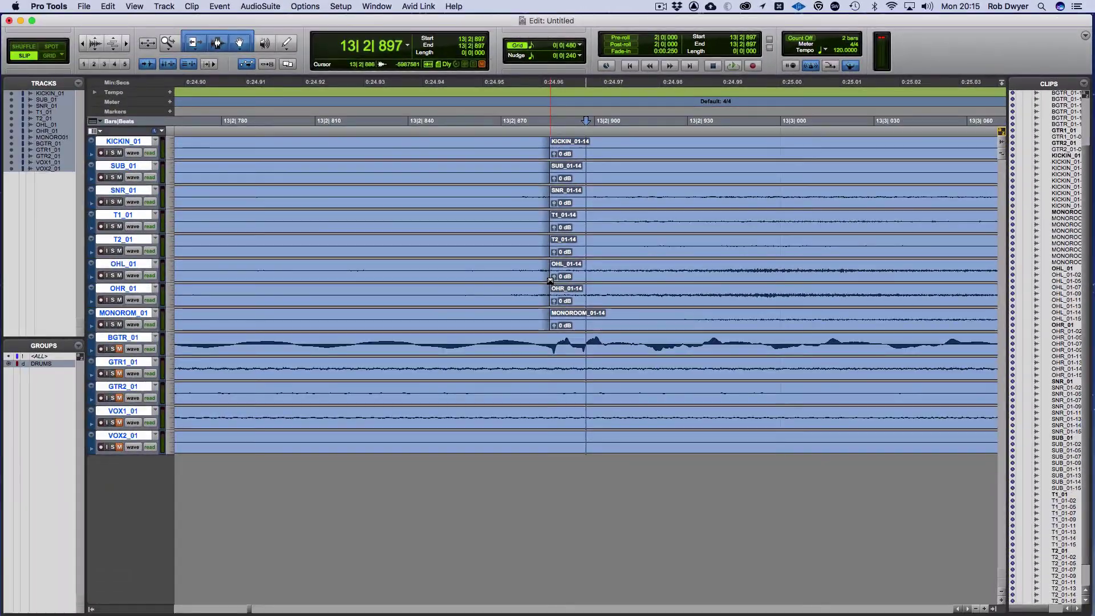
pyautogui.moveTo(399, 357); pyautogui.dragTo(422, 355)
pyautogui.moveTo(568, 278); pyautogui.dragTo(567, 279)
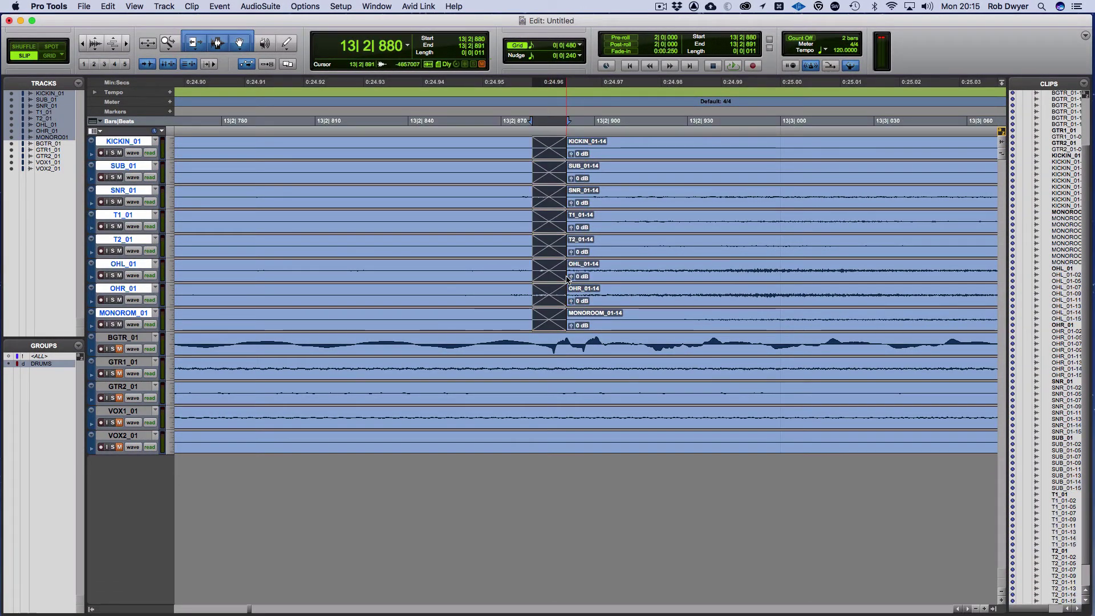
# Create a short crossfade on all drum tracks from 13|1|760 to 13|1|792, where the pasted snare clips begin
pyautogui.hscroll(-3, 436, 286)
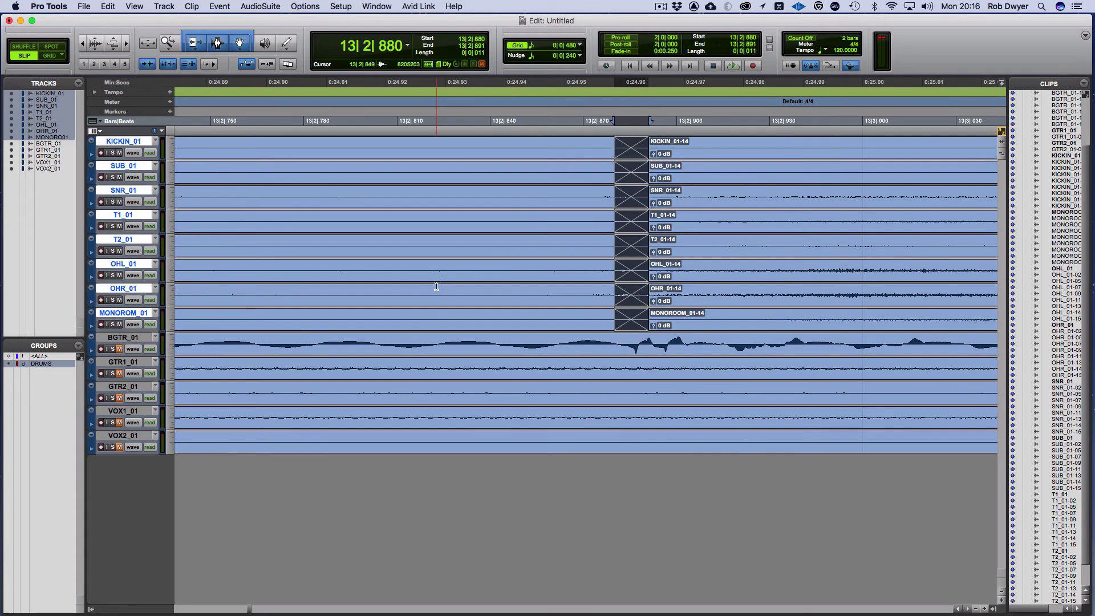
pyautogui.hscroll(-4, 436, 286)
pyautogui.hscroll(-2, 436, 287)
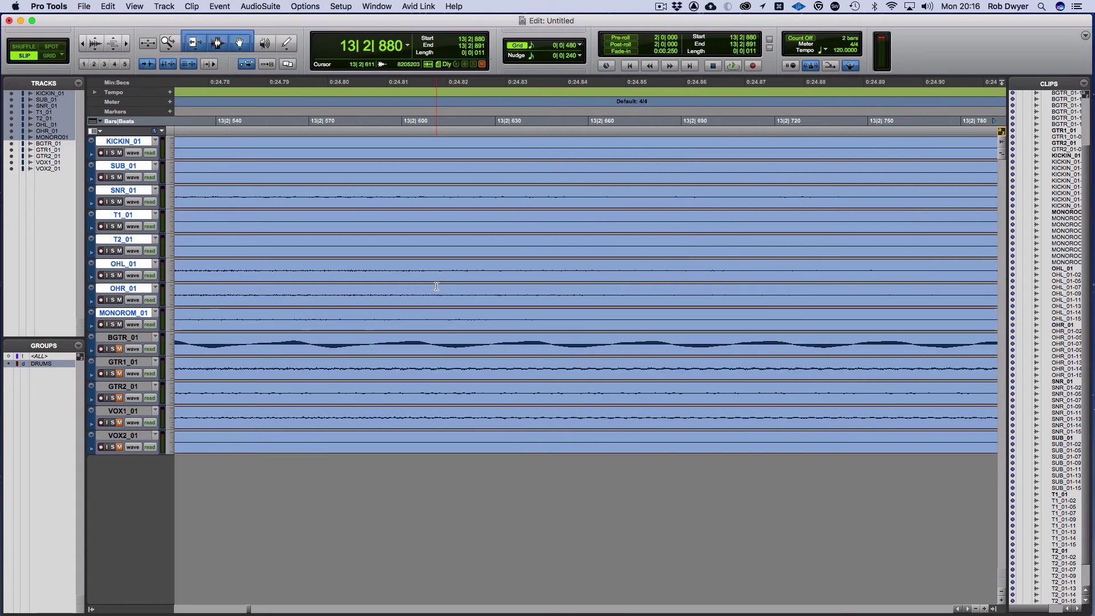
pyautogui.press('r')
pyautogui.press('r')
pyautogui.press('r')
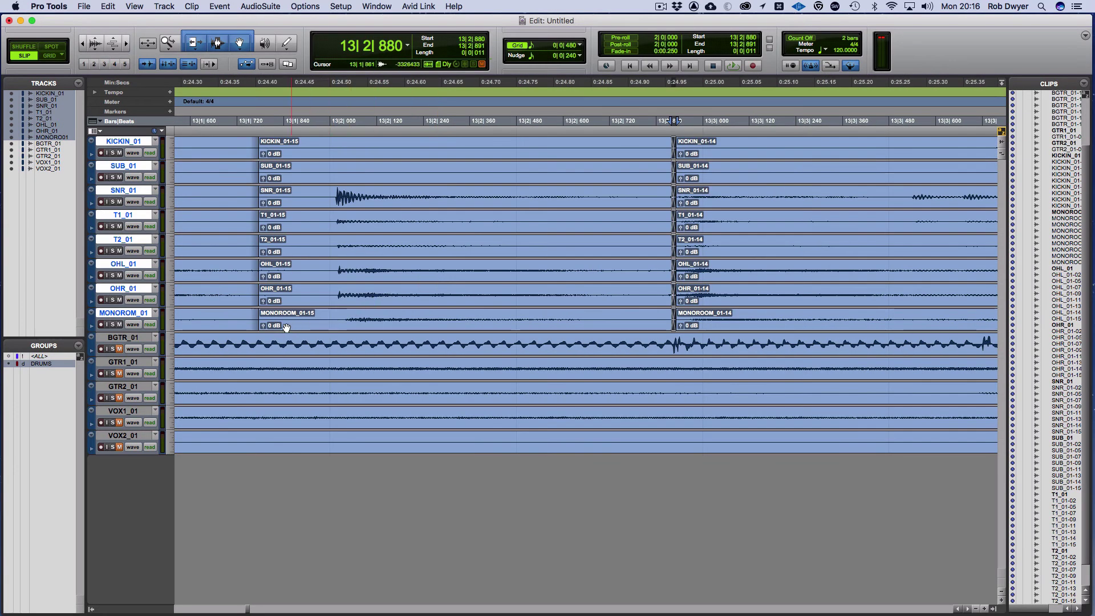
pyautogui.moveTo(257, 330); pyautogui.dragTo(265, 332)
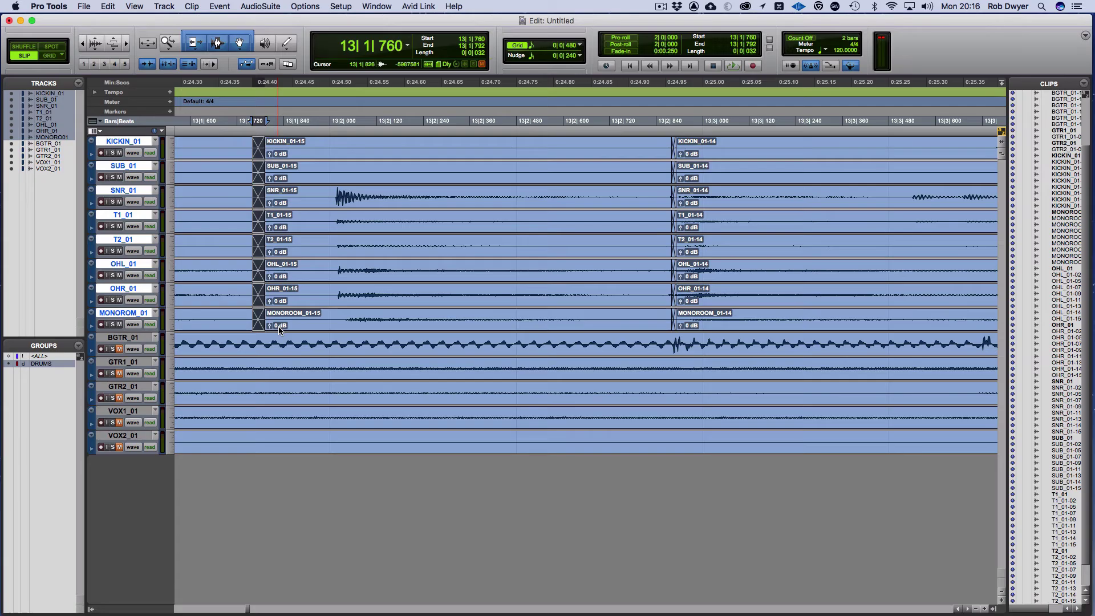
# Select every drum clip from the first to the last and batch-apply 10 ms fade-ins, centered crossfades and fade-outs
pyautogui.press('r')
pyautogui.press('r')
pyautogui.press('r')
pyautogui.press('r')
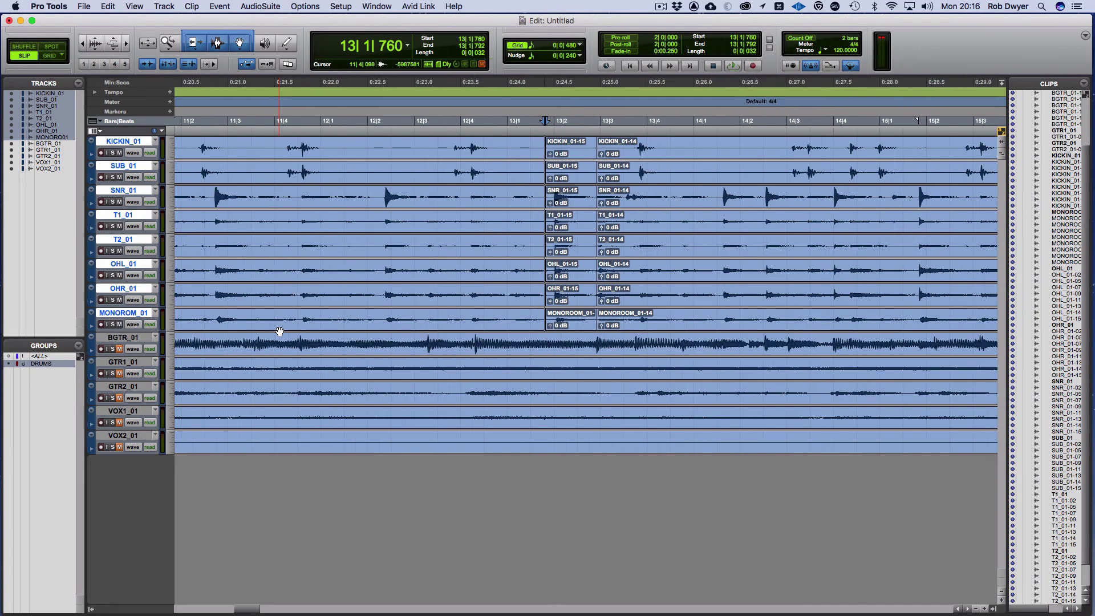
pyautogui.press('r')
pyautogui.press('r')
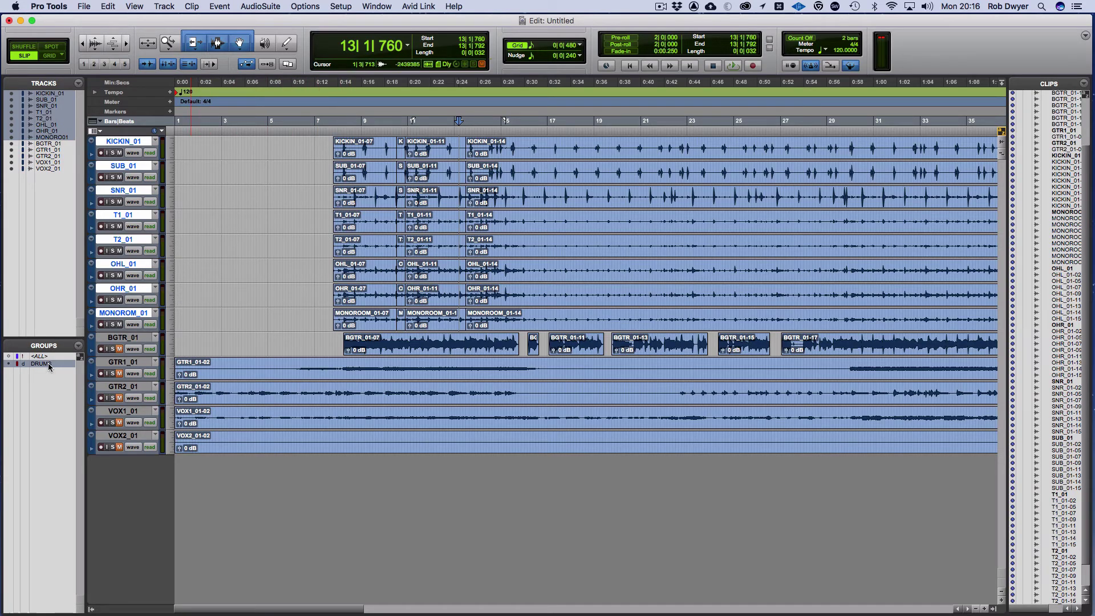
pyautogui.click(373, 318)
pyautogui.keyDown('shift'); pyautogui.click(523, 325); pyautogui.keyUp('shift')
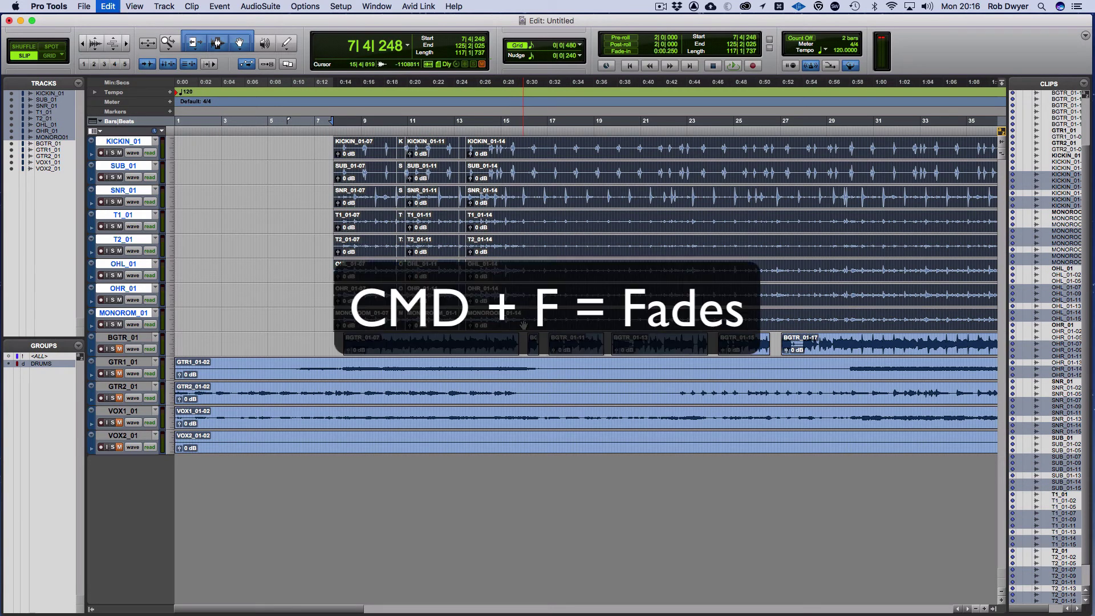
pyautogui.press('super+f')
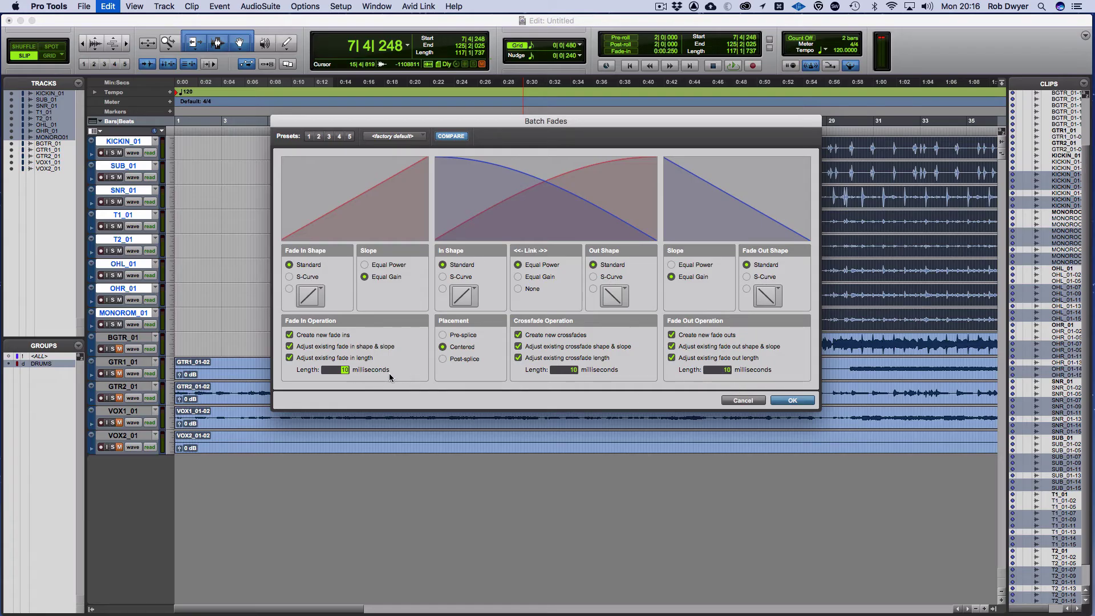
pyautogui.click(793, 401)
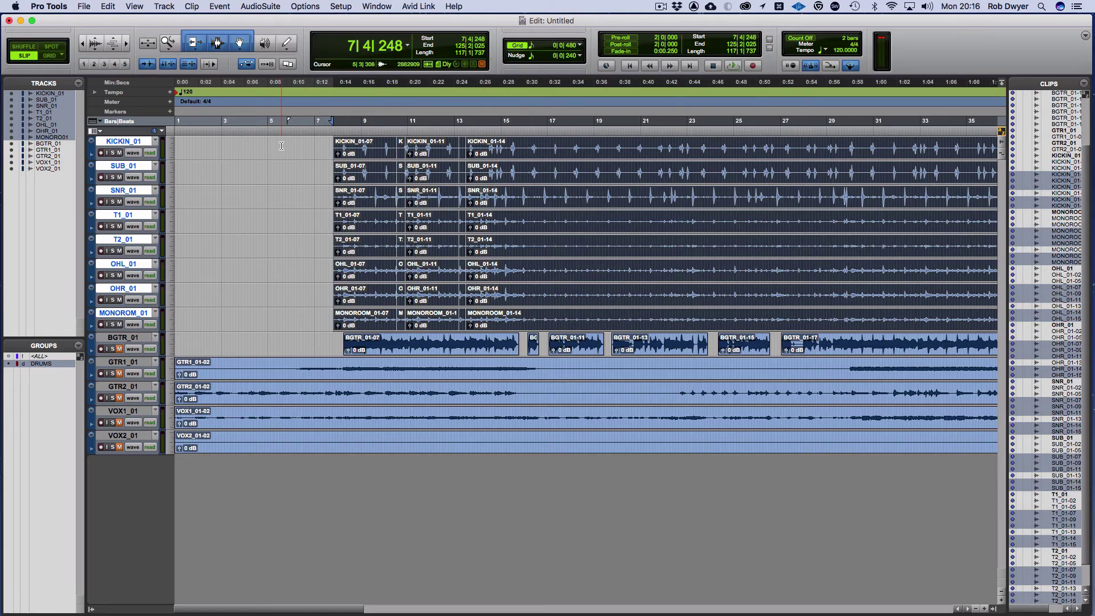
# Reshape the fade-in at the start of the first drum clips, first to a fast-rising curve, finally to a slow-starting one
pyautogui.click(331, 143)
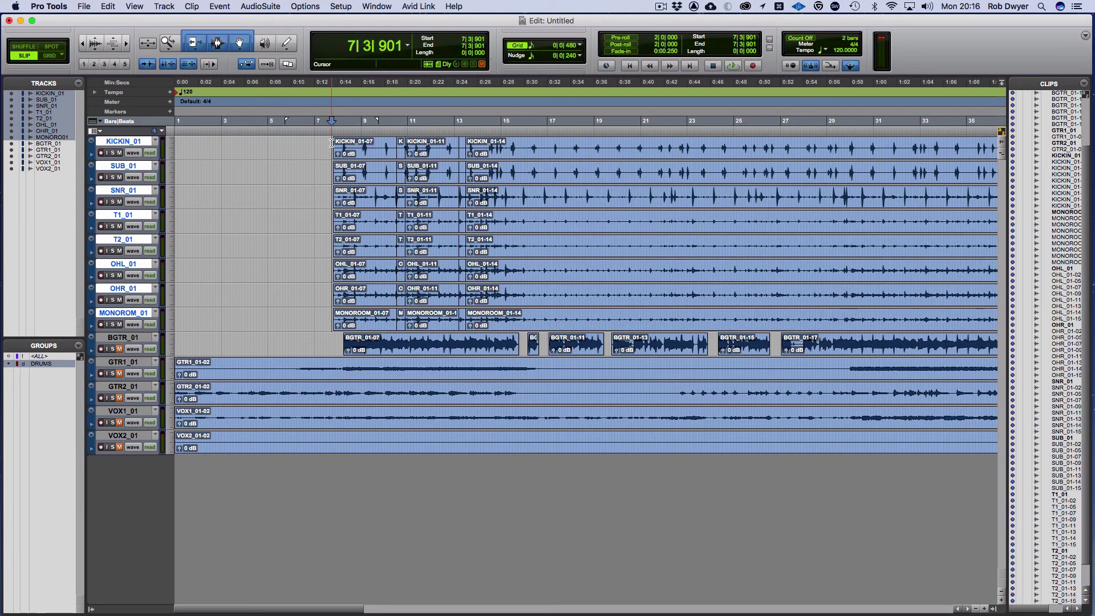
pyautogui.moveTo(331, 143); pyautogui.dragTo(335, 143)
pyautogui.hotkey('alt', 'f')
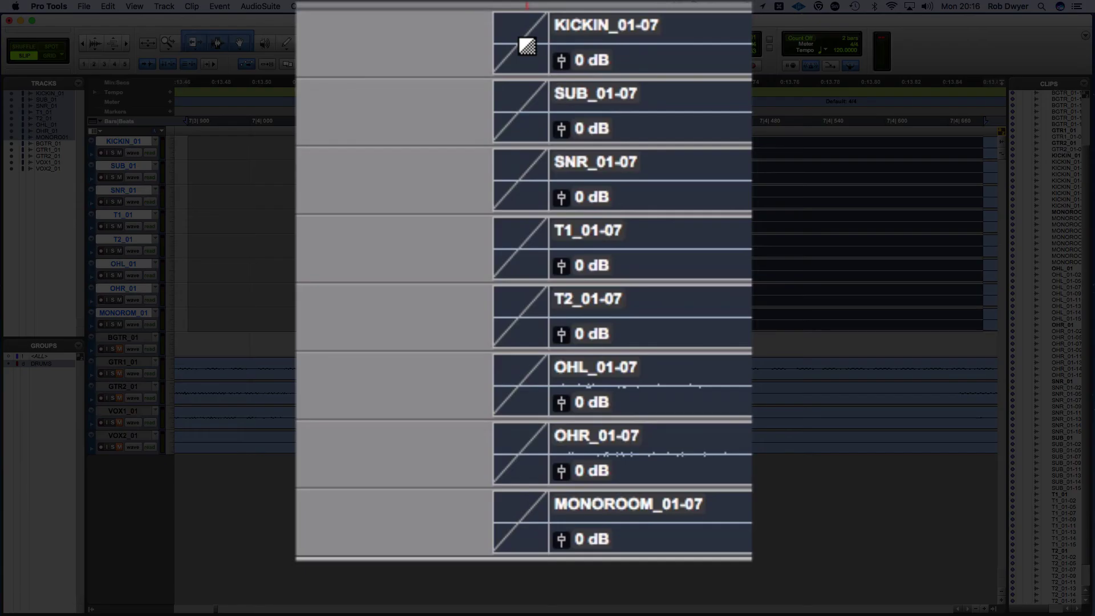
pyautogui.click(527, 46)
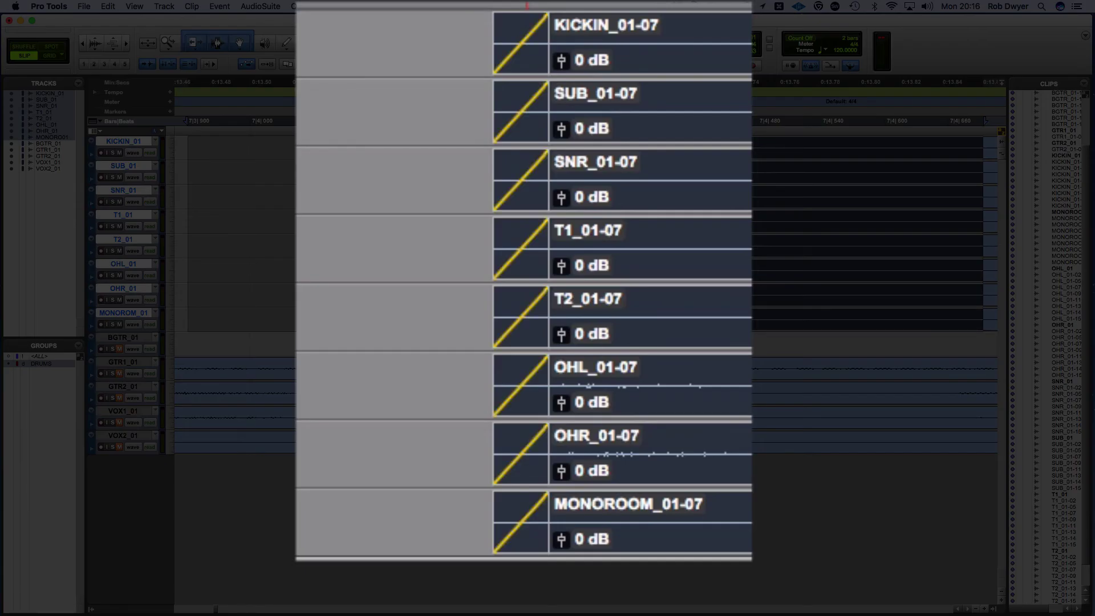
pyautogui.moveTo(527, 46)
pyautogui.mouseDown()
pyautogui.moveTo(545, 45)
pyautogui.moveTo(506, 45)
pyautogui.mouseUp()
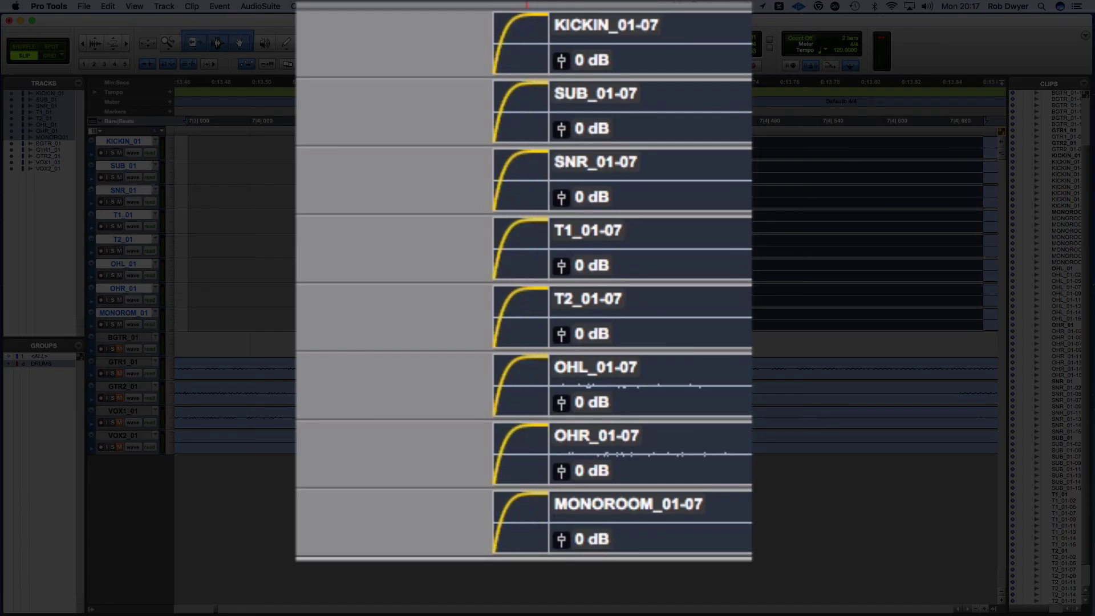
pyautogui.moveTo(507, 46); pyautogui.dragTo(534, 46)
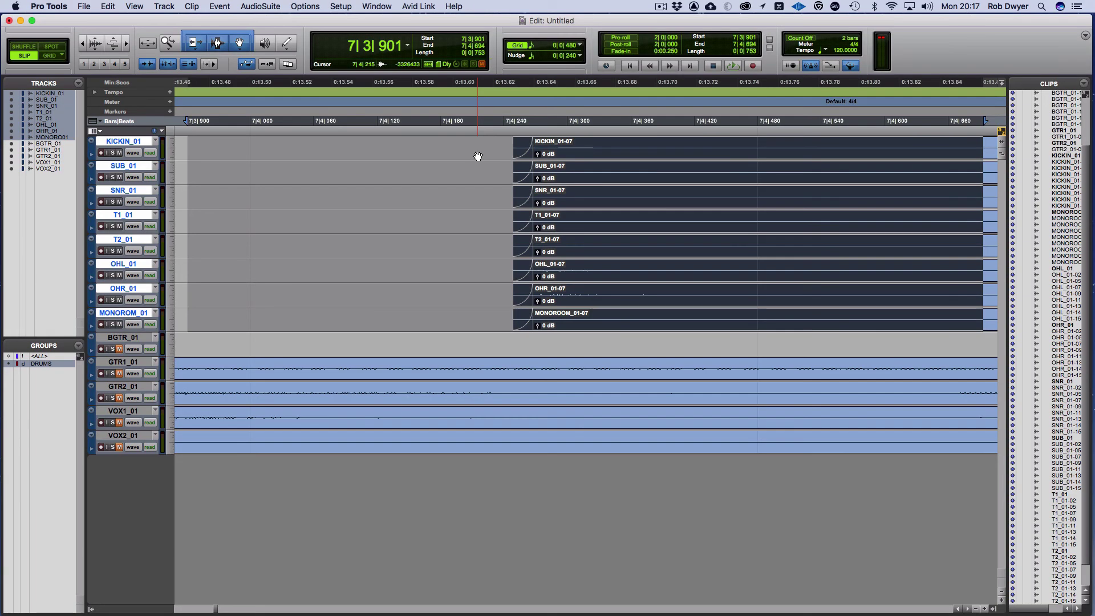
# Select the BGTR_01 clips from 7|2|012 to 58|2|667 and batch-apply 10 ms fade-ins, centered crossfades and fade-outs
pyautogui.hotkey('alt', 'a')
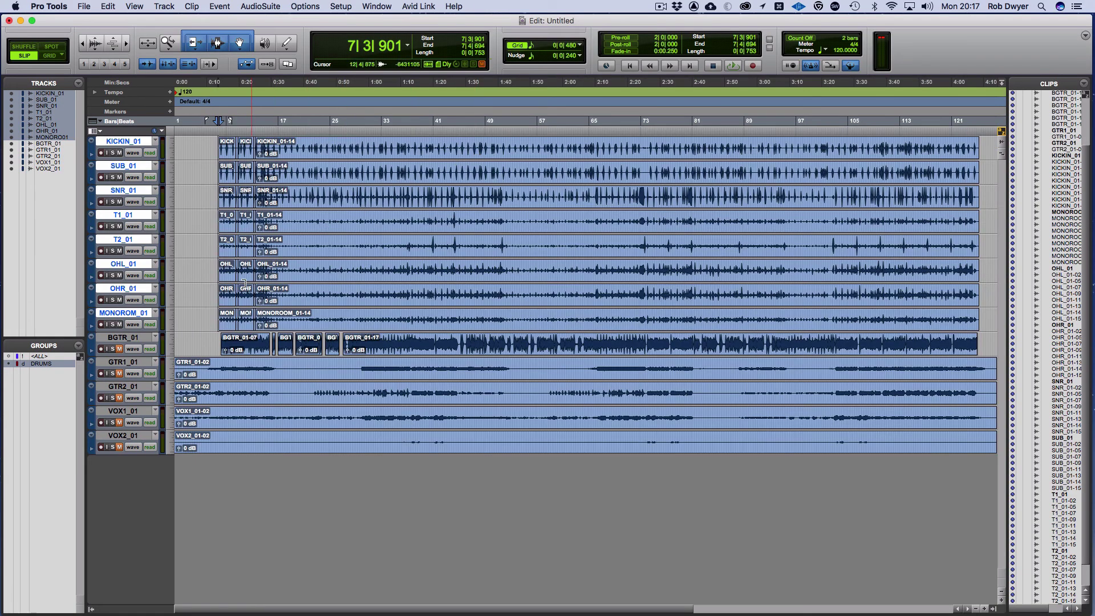
pyautogui.click(137, 339)
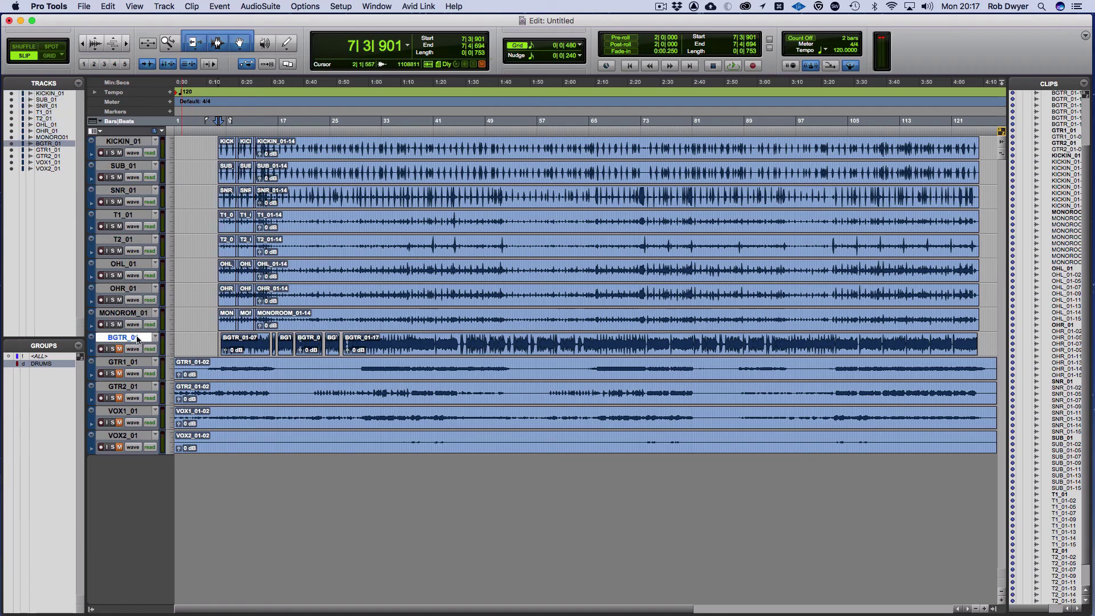
pyautogui.moveTo(216, 340); pyautogui.dragTo(546, 341)
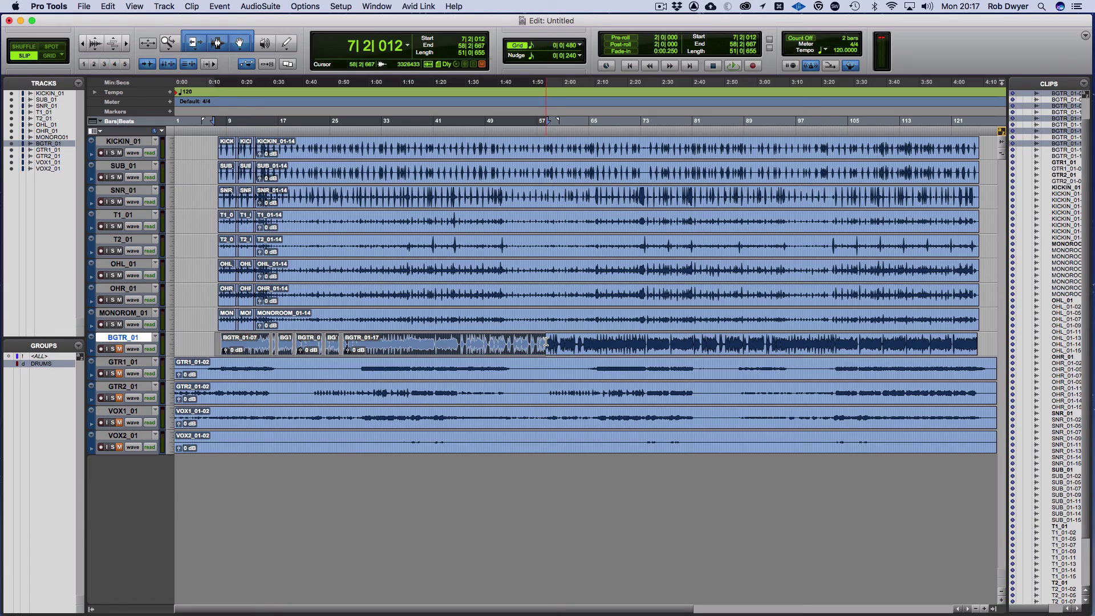
pyautogui.hotkey('alt', 'f')
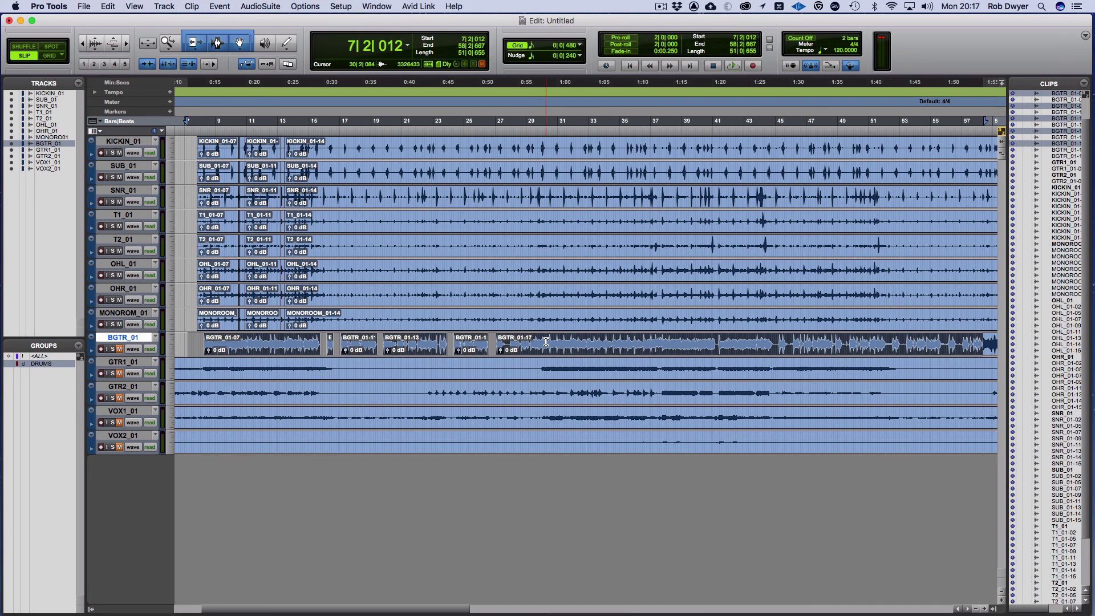
pyautogui.press('super+f')
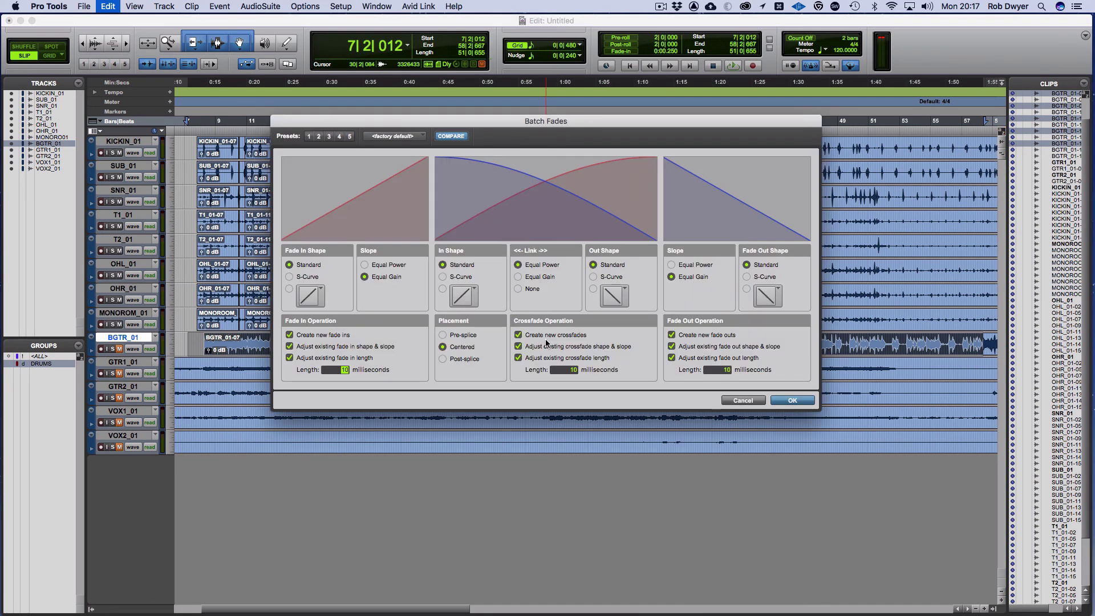
pyautogui.click(792, 401)
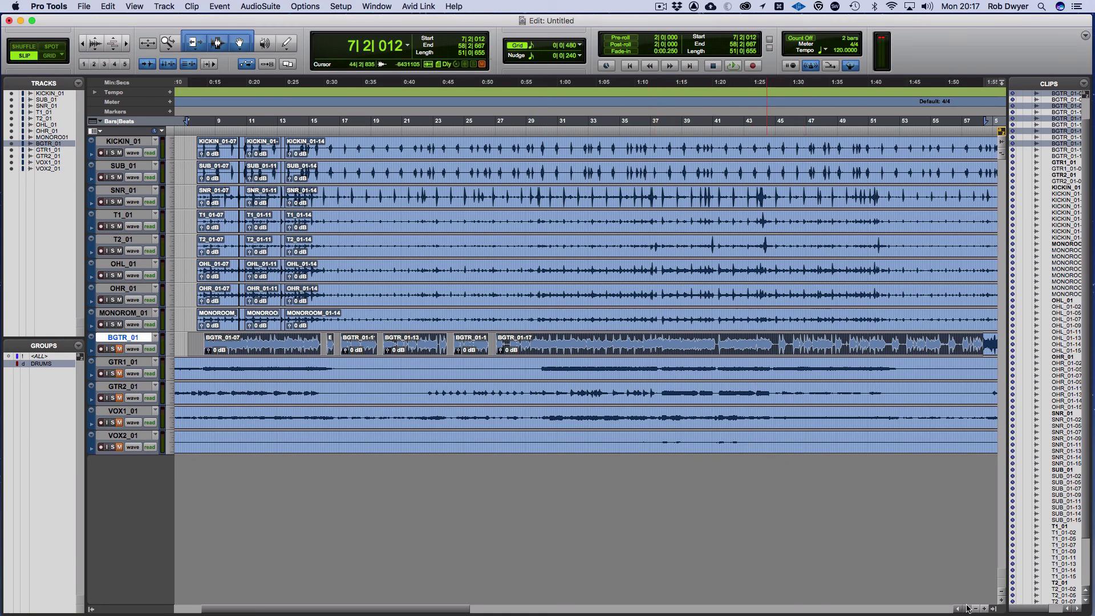
# Select the range 124|4|332 to 125|3|832 across all tracks, around the end of the drum and BGTR_01 clips
pyautogui.click(975, 608)
pyautogui.click(975, 607)
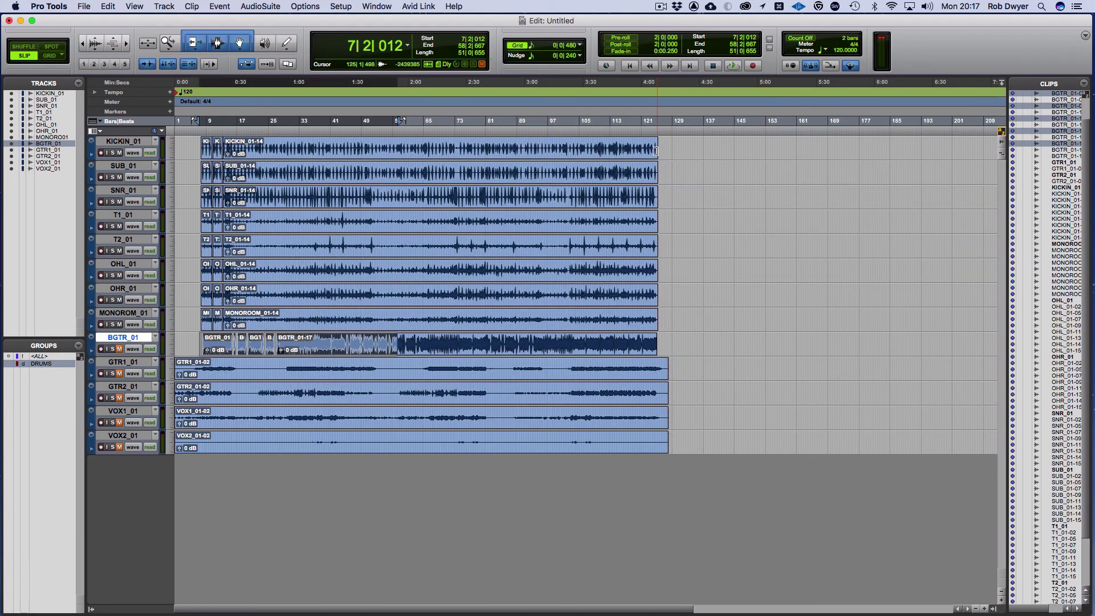
pyautogui.click(655, 131)
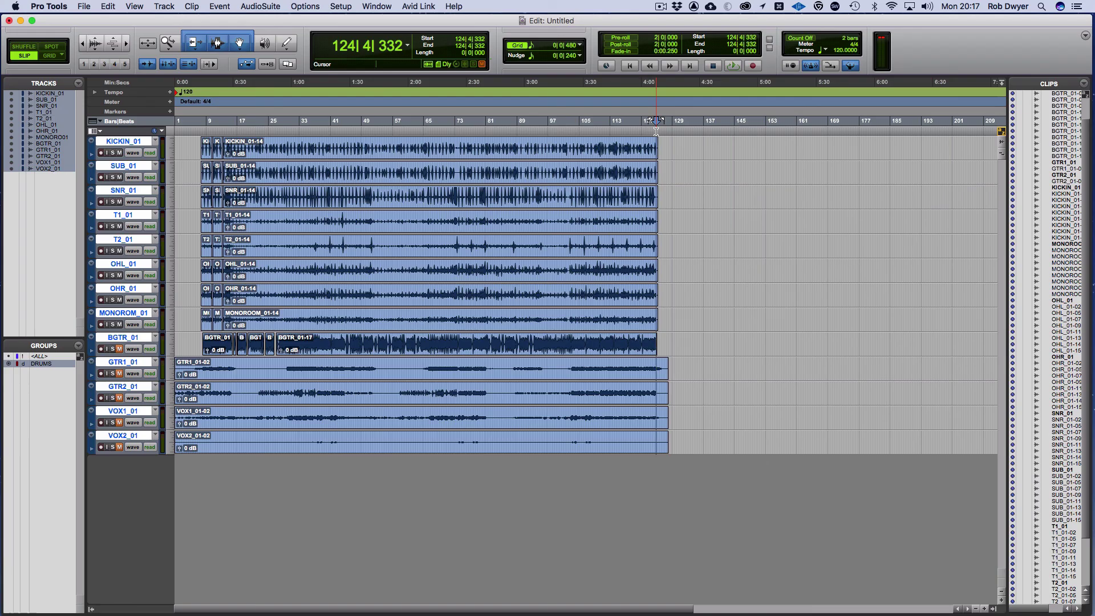
pyautogui.moveTo(655, 131); pyautogui.dragTo(660, 131)
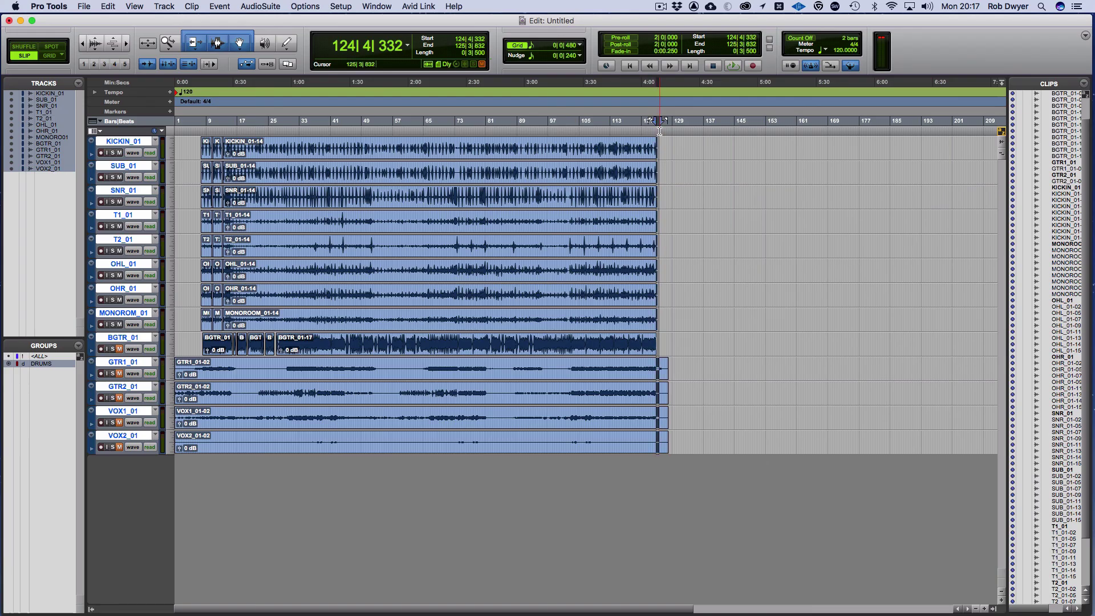